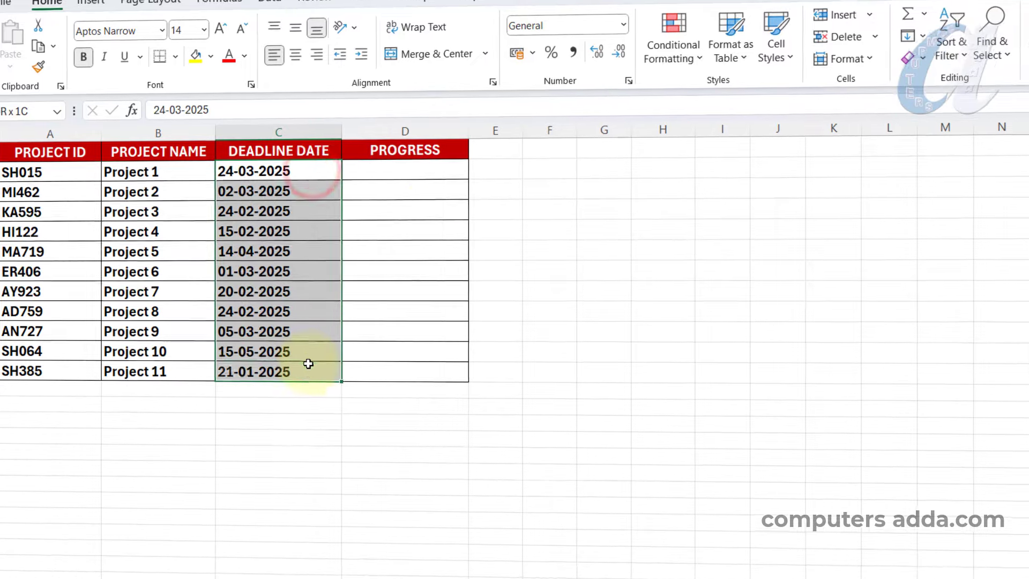
drag(396, 172, 397, 370)
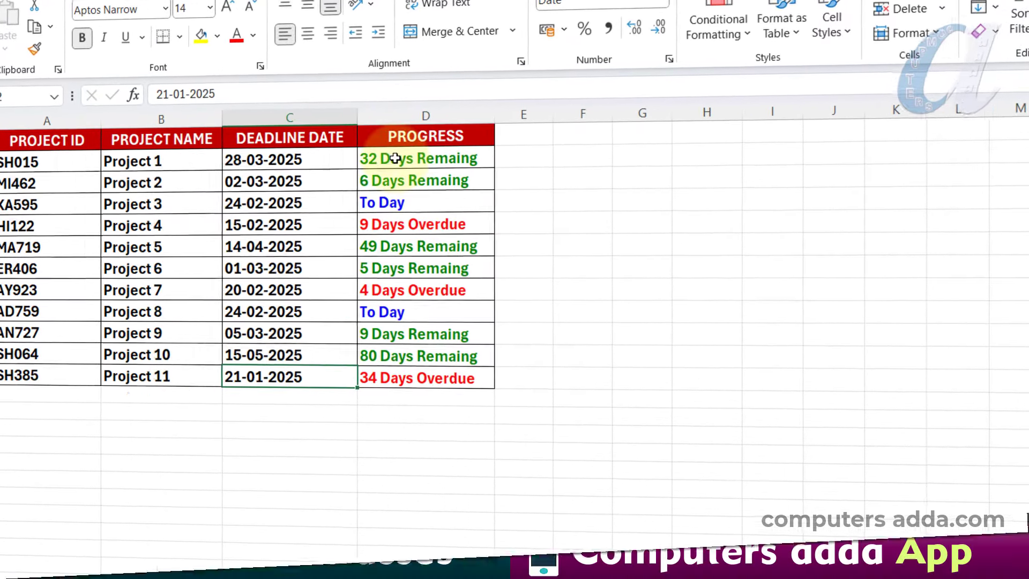
click(401, 164)
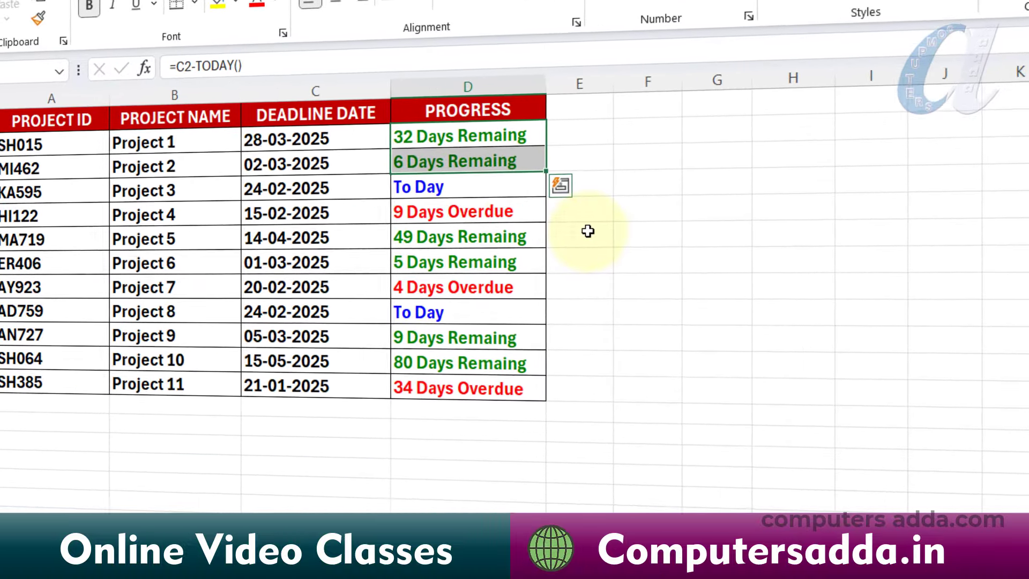
click(452, 314)
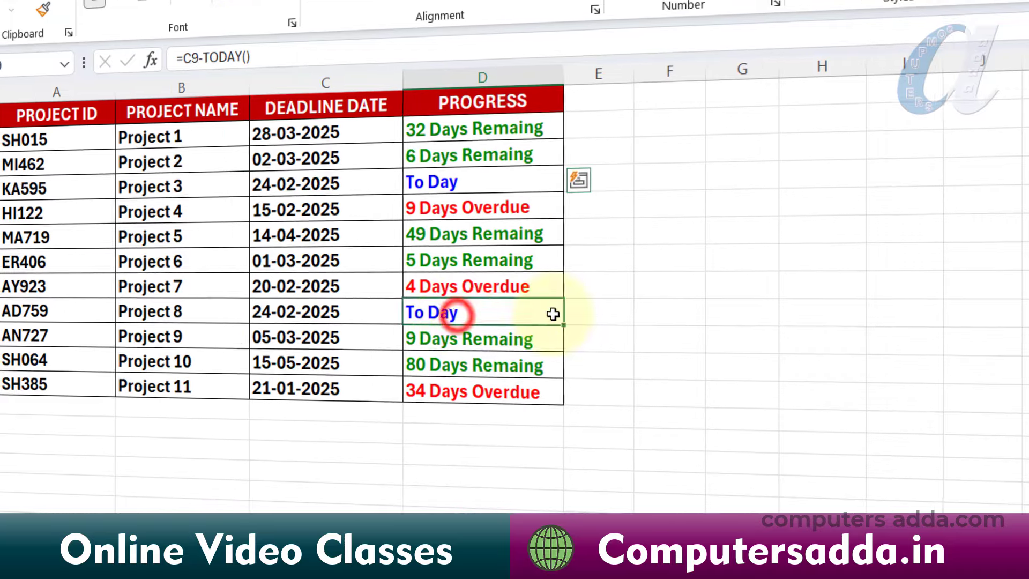
click(809, 313)
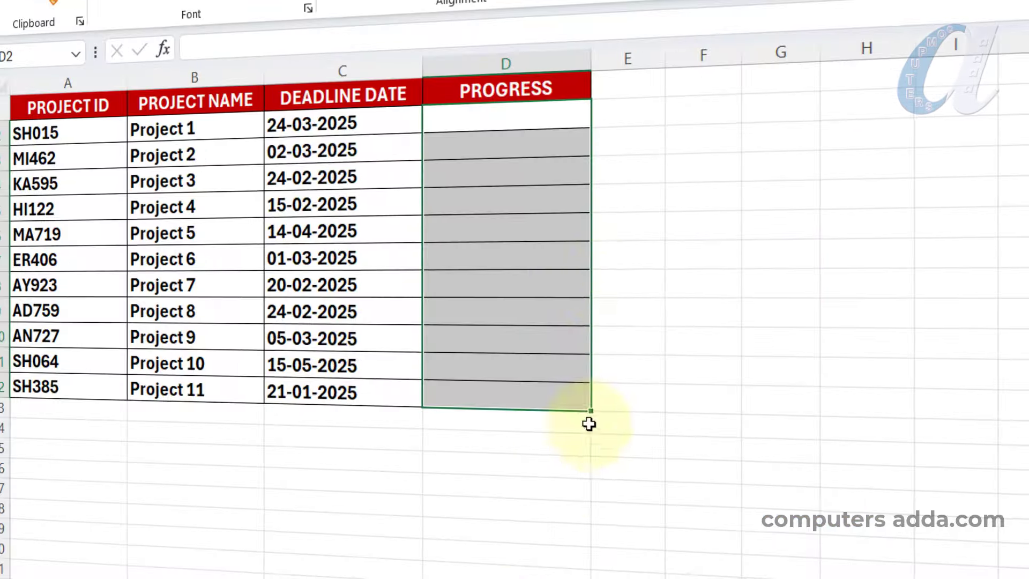
Fill D2:D5 by hand with "32 Days Remaing", "6 Days Remaing", "To Day" and "9 Days Overdue"
click(511, 105)
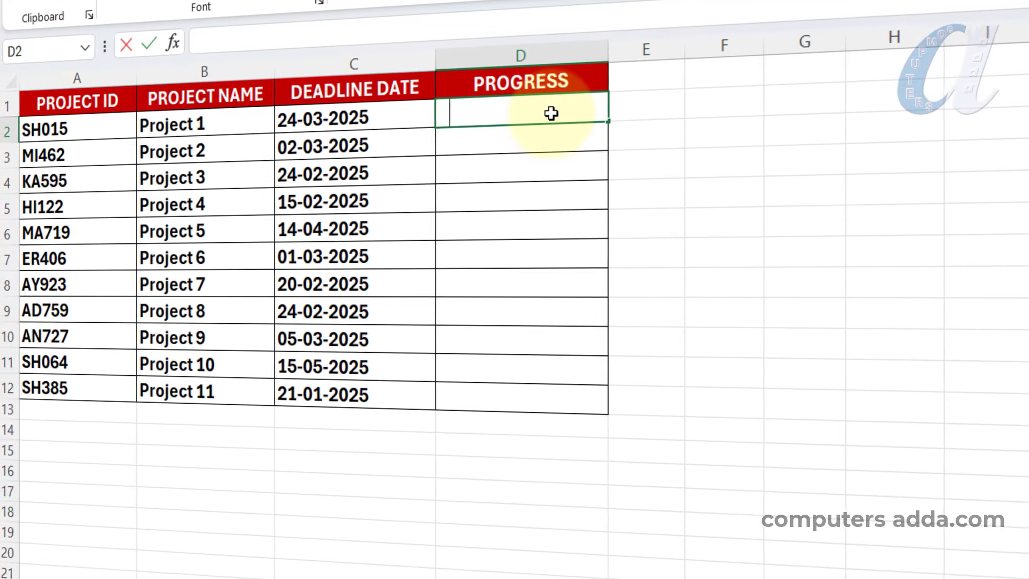
text(32 Days Re)
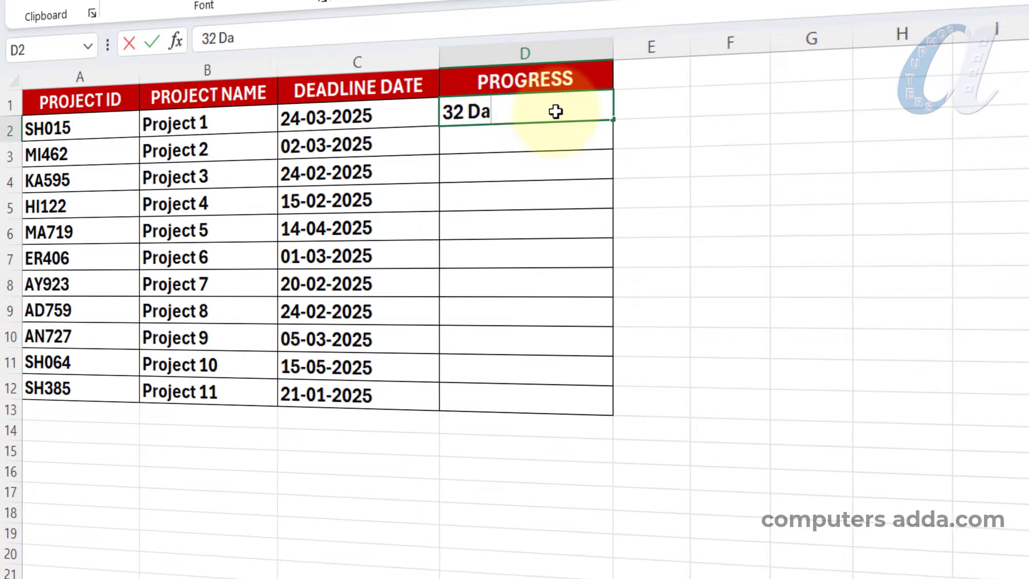
text(maing)
click(492, 137)
text(6)
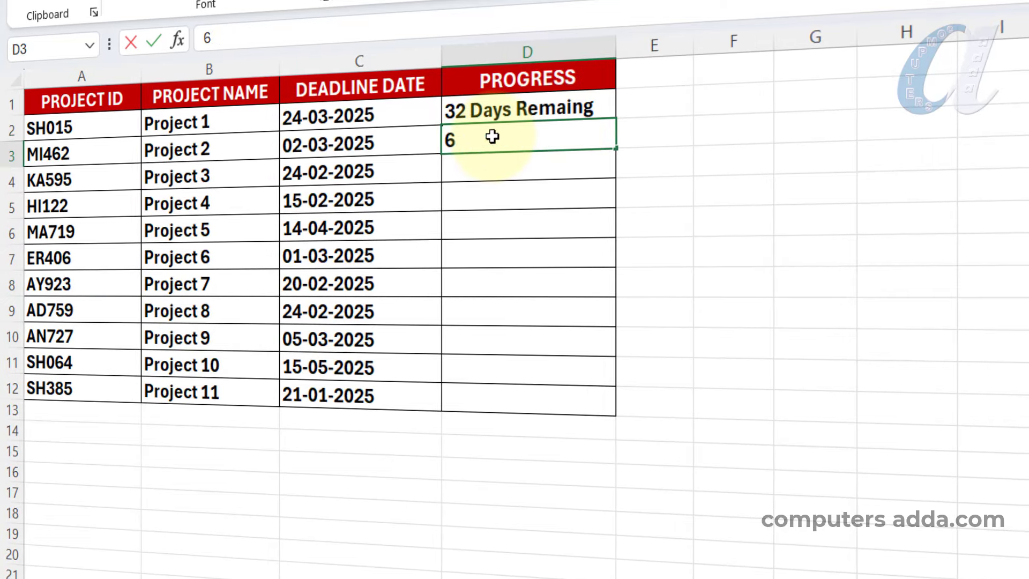
click(517, 161)
text(To Day)
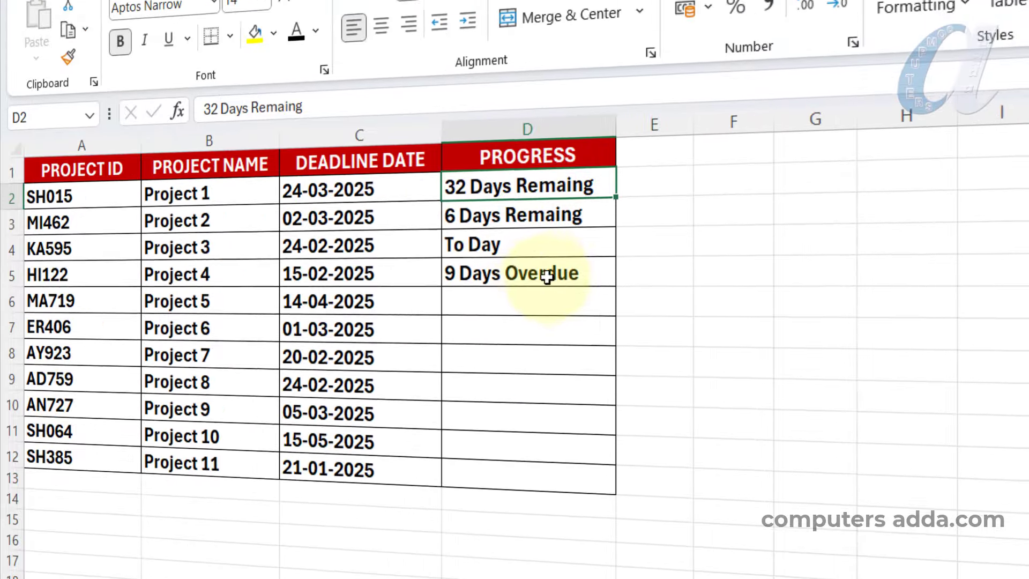
Color the remaining-days entries green and the overdue entry red, and clear the manual Progress entries
click(556, 206)
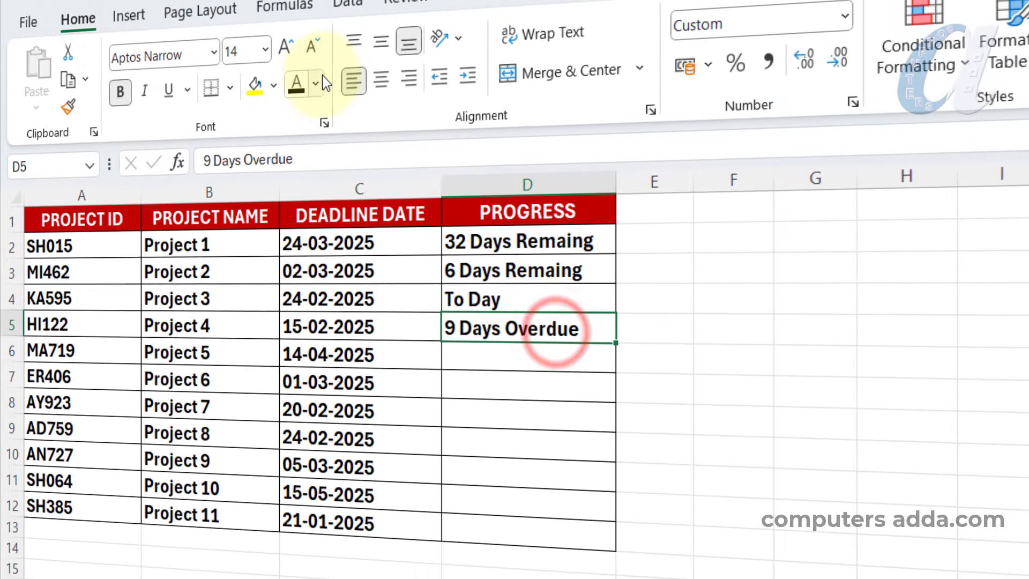
click(315, 66)
click(311, 336)
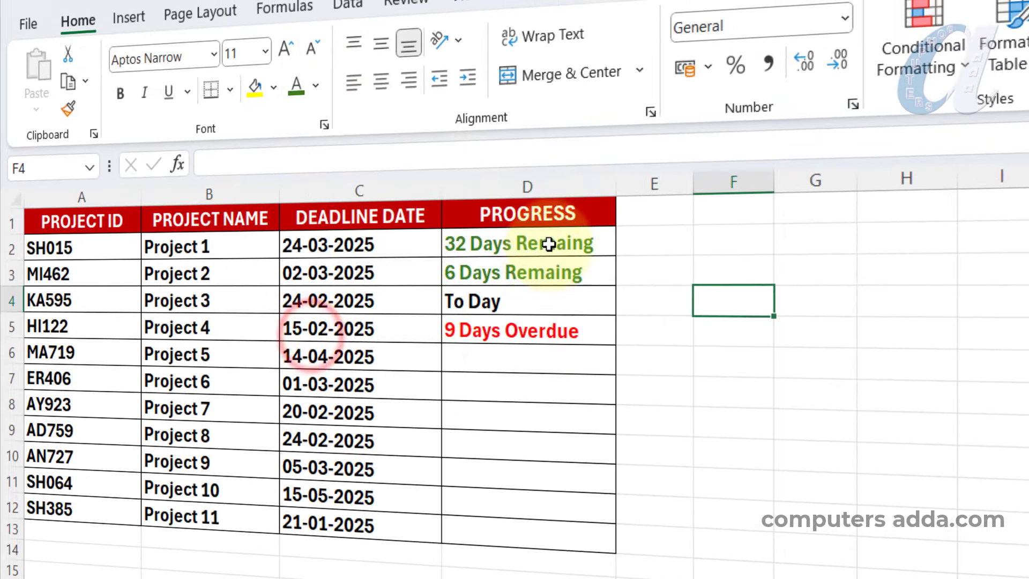
drag(547, 252, 554, 486)
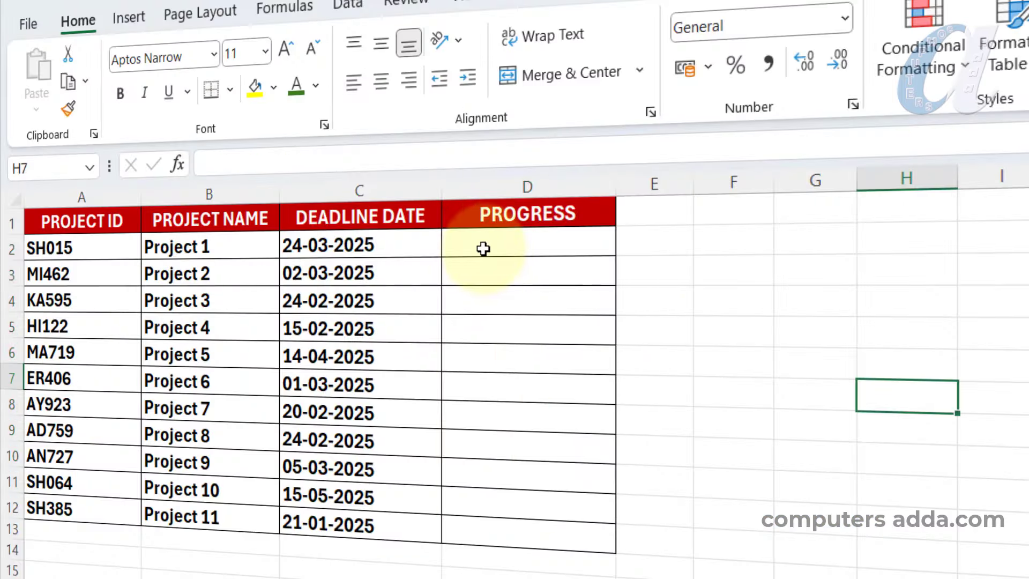
Enter =C2-TODAY() in D2 and fill the formula down to D12
click(484, 248)
text(=)
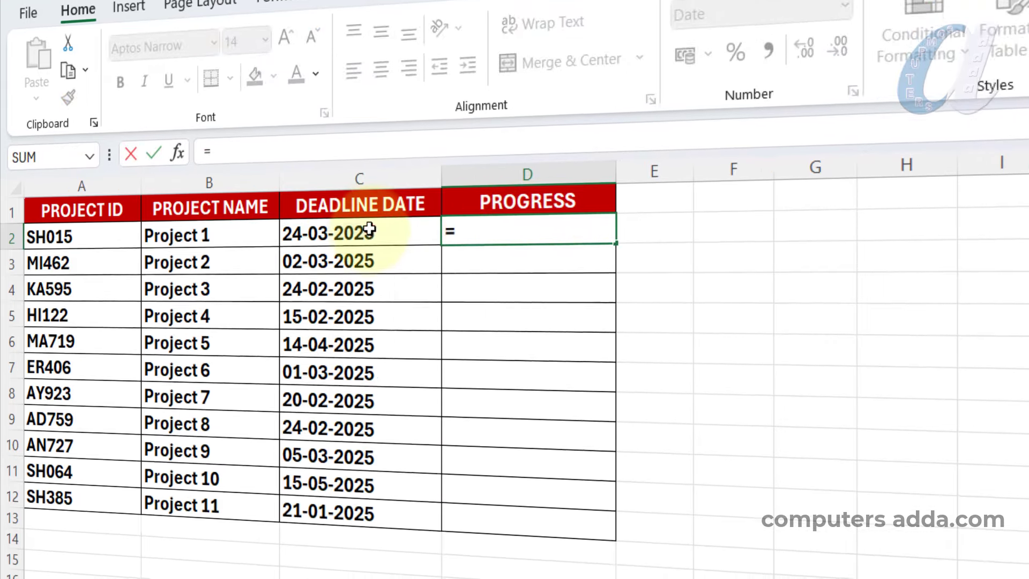
click(370, 229)
text(-)
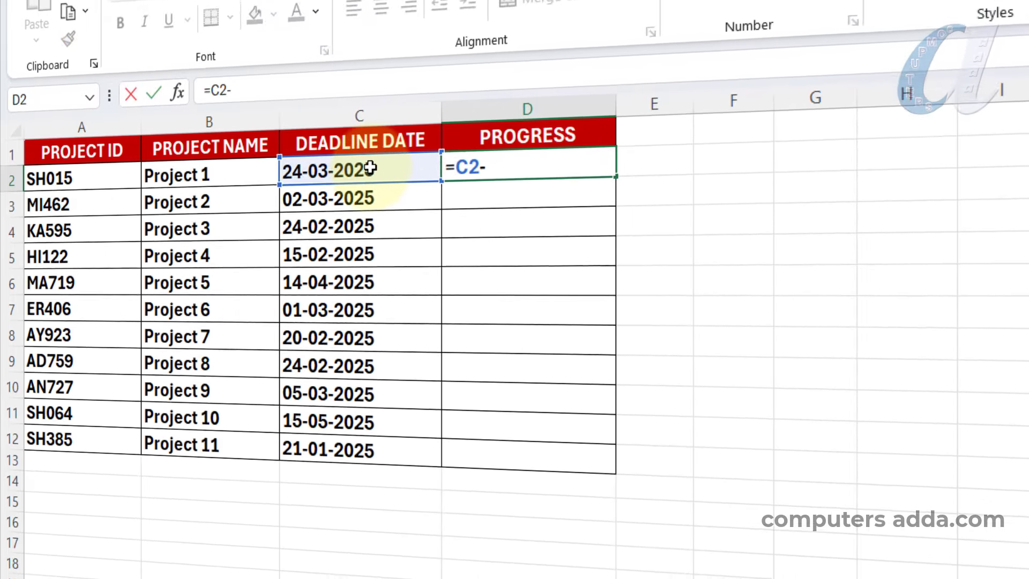
text(toda)
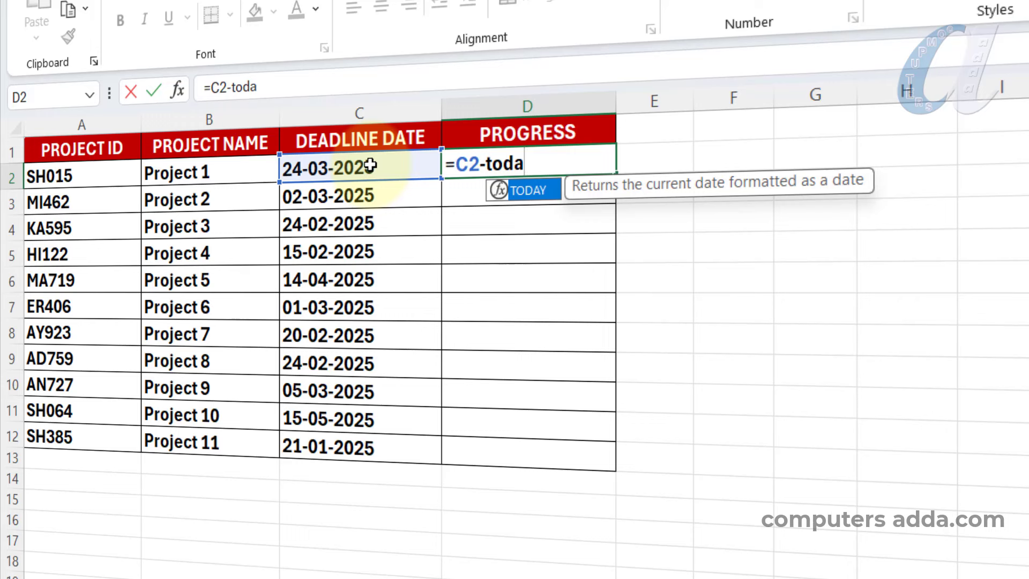
key(Tab)
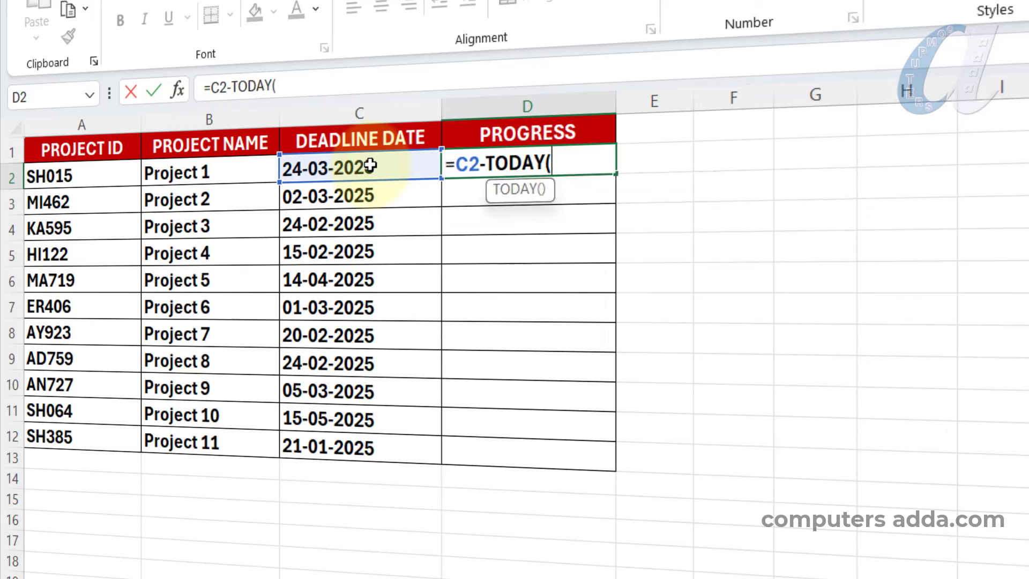
text())
key(Return)
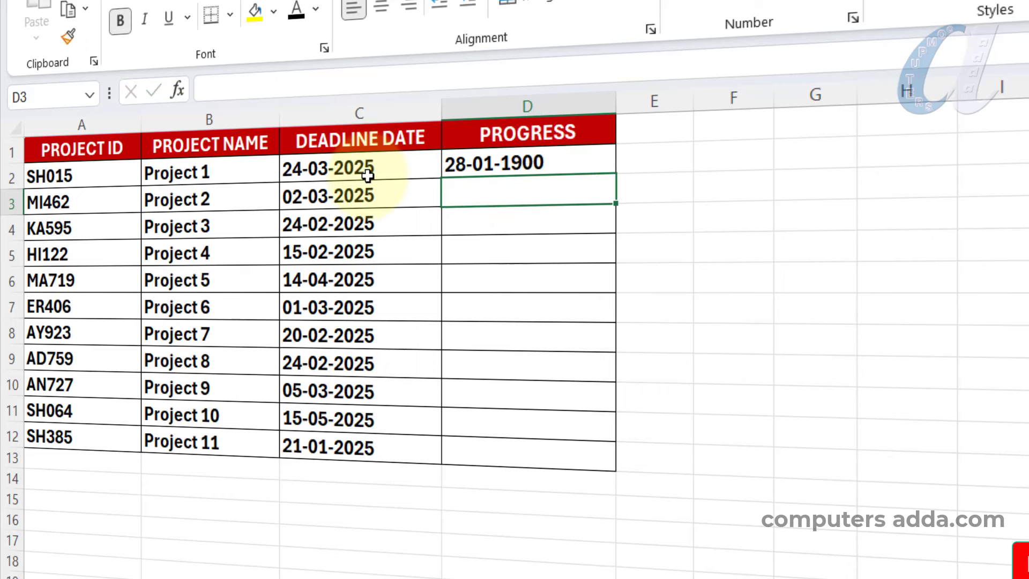
click(558, 163)
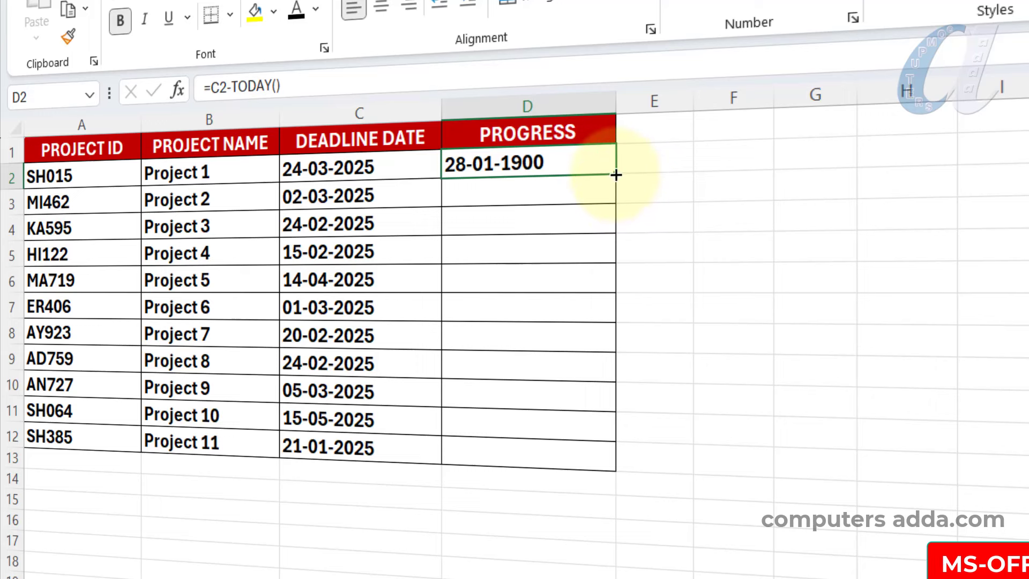
drag(613, 172, 593, 458)
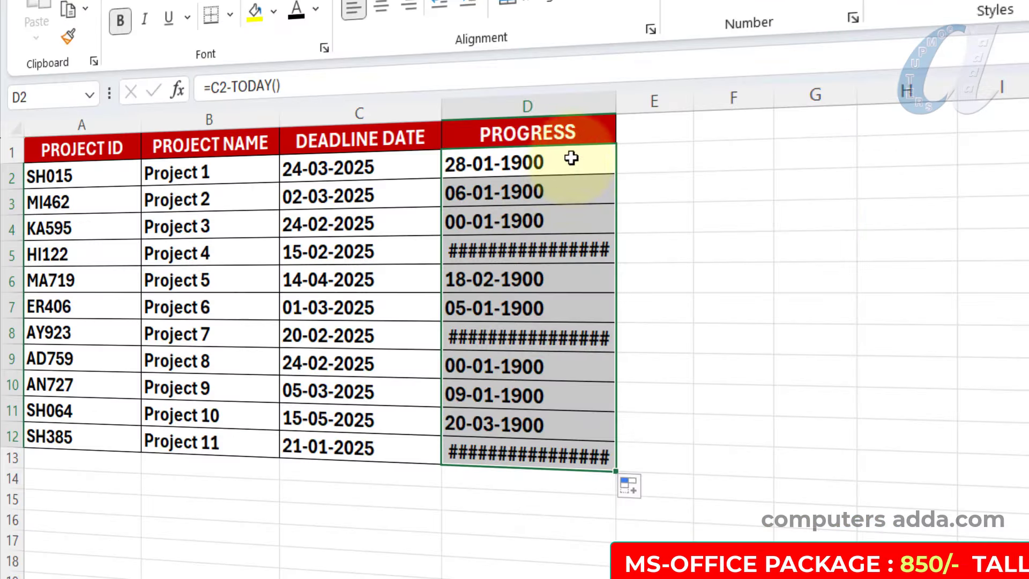
Open the Custom number format for D2:D12 and clear its existing format code
drag(570, 156, 565, 451)
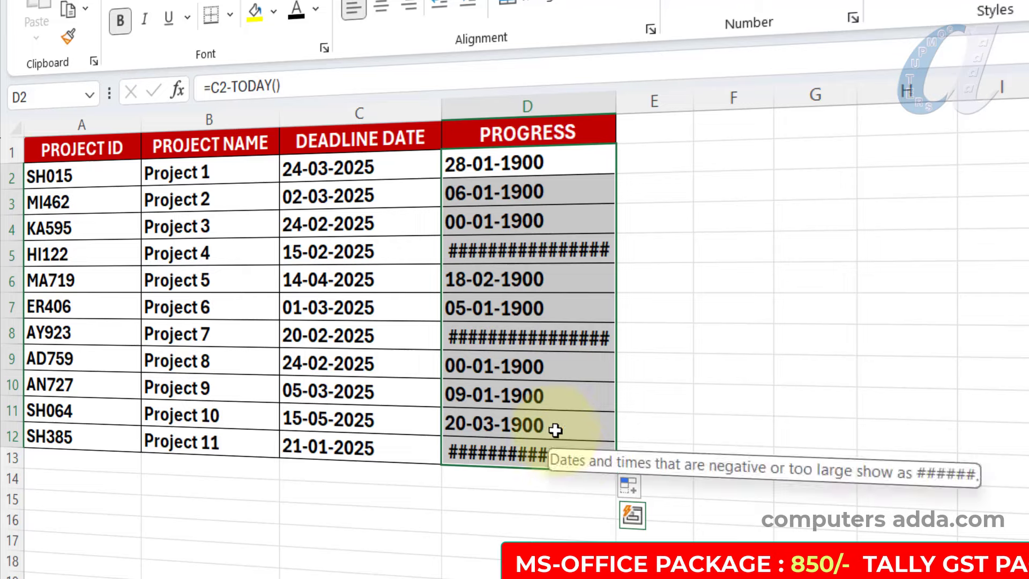
key(ctrl+1)
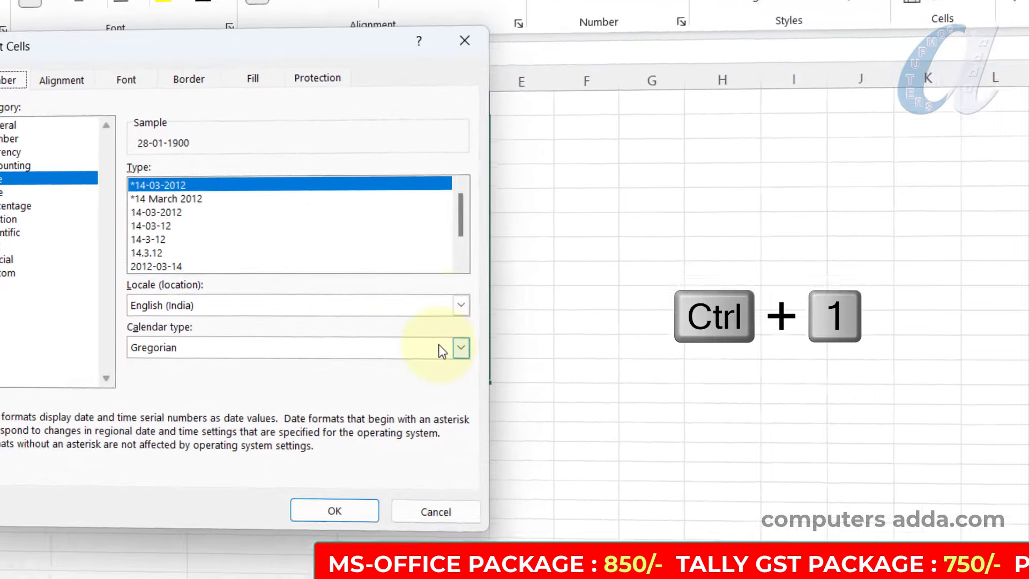
click(671, 386)
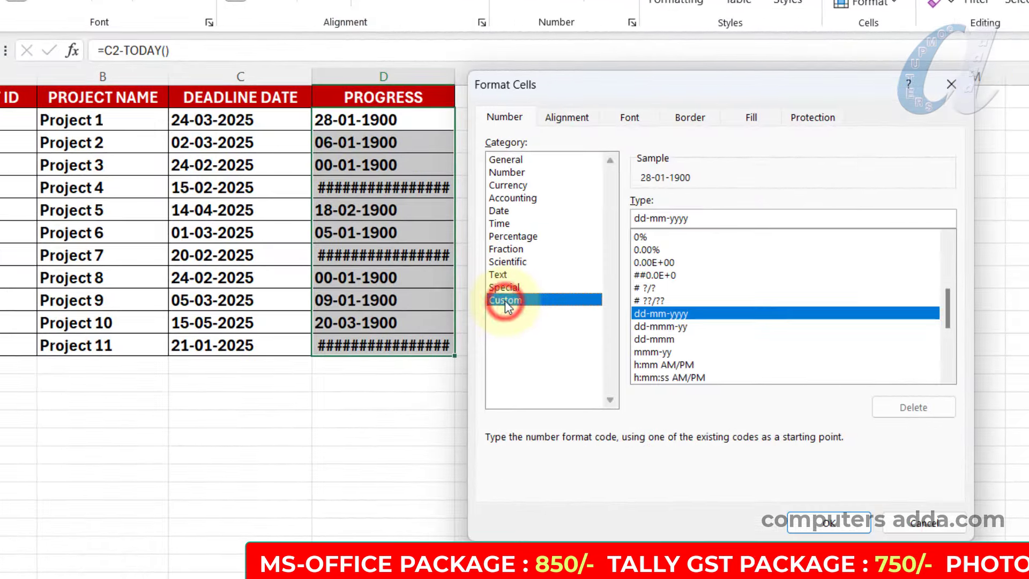
drag(712, 218, 593, 218)
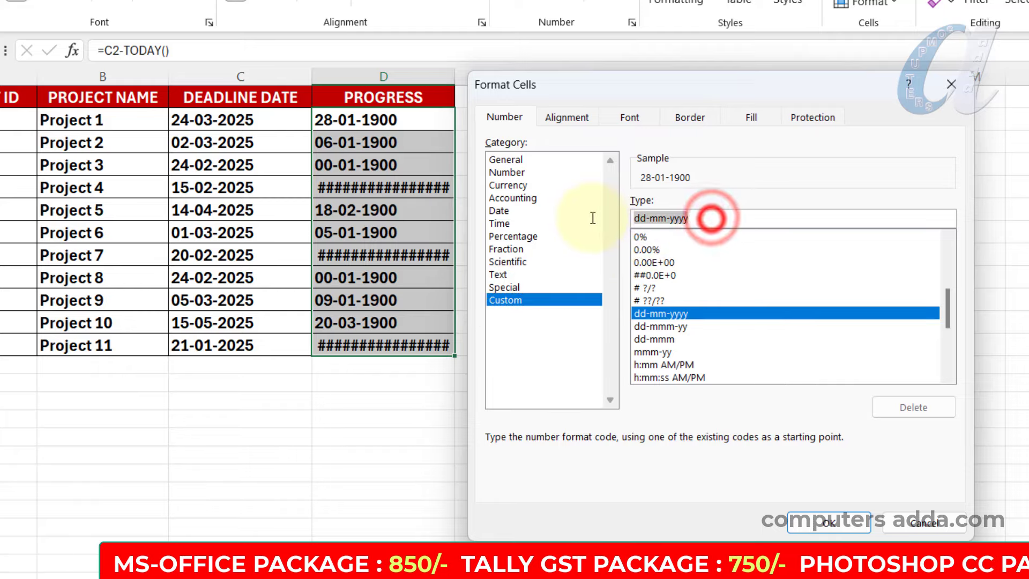
key(BackSpace)
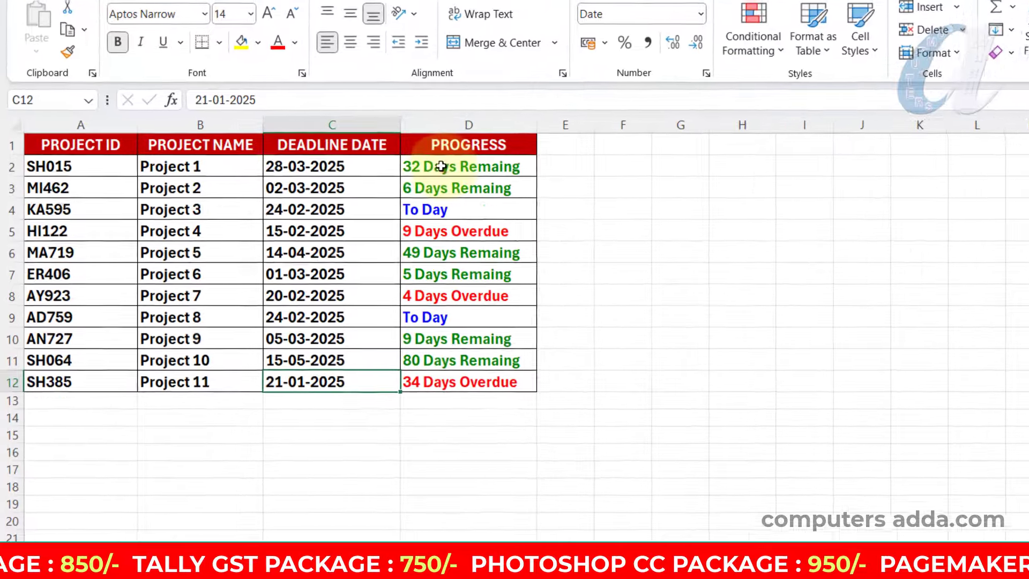
click(438, 168)
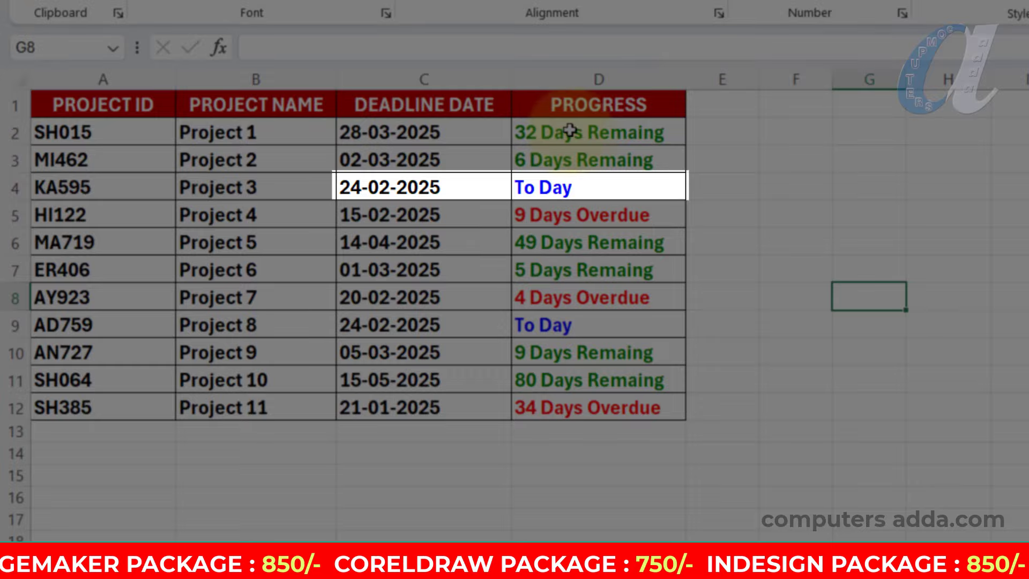
click(583, 130)
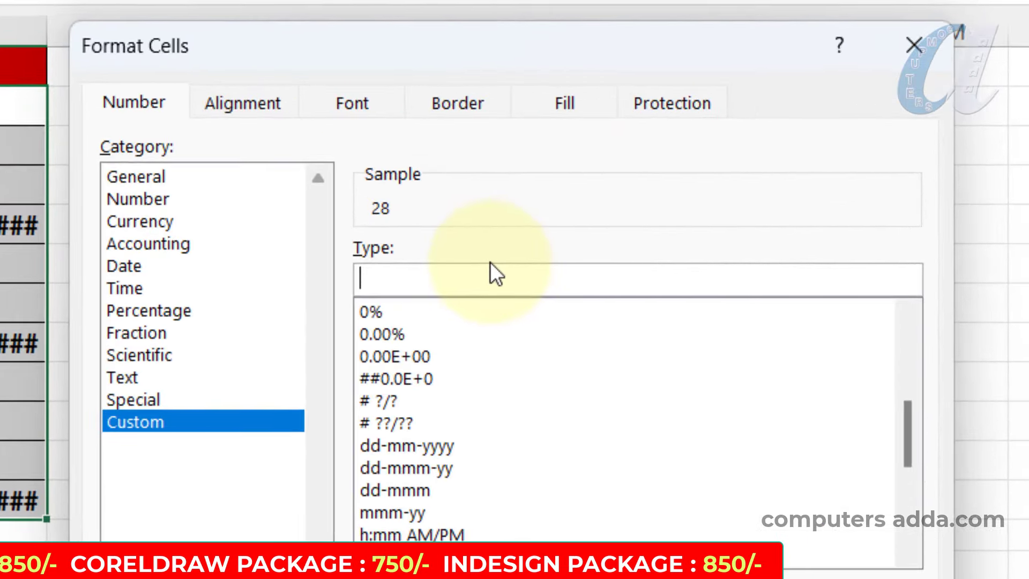
Enter [color10]general " Days Remaing"; as the positive-value section of the custom number format
text([)
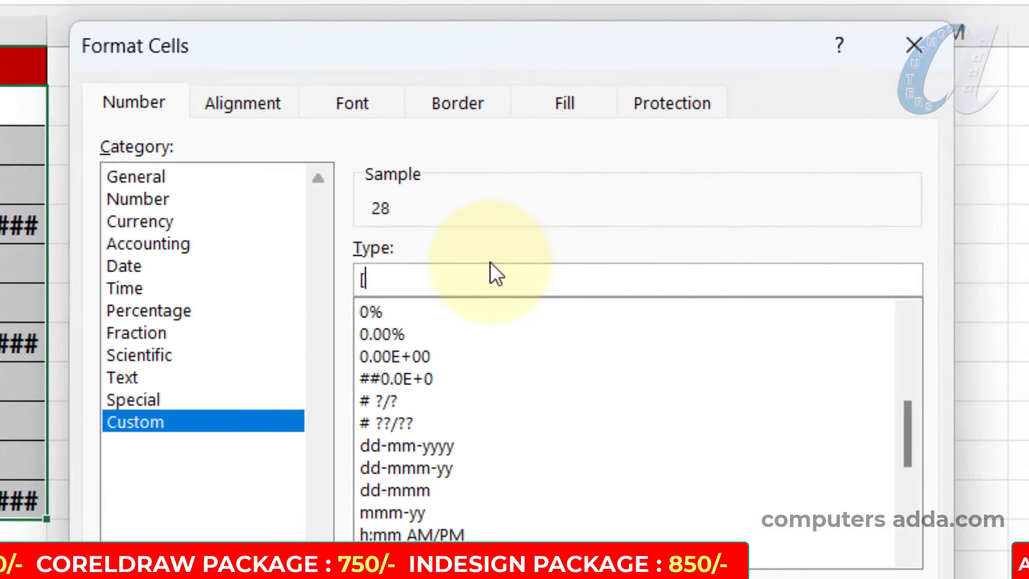
text(color10)
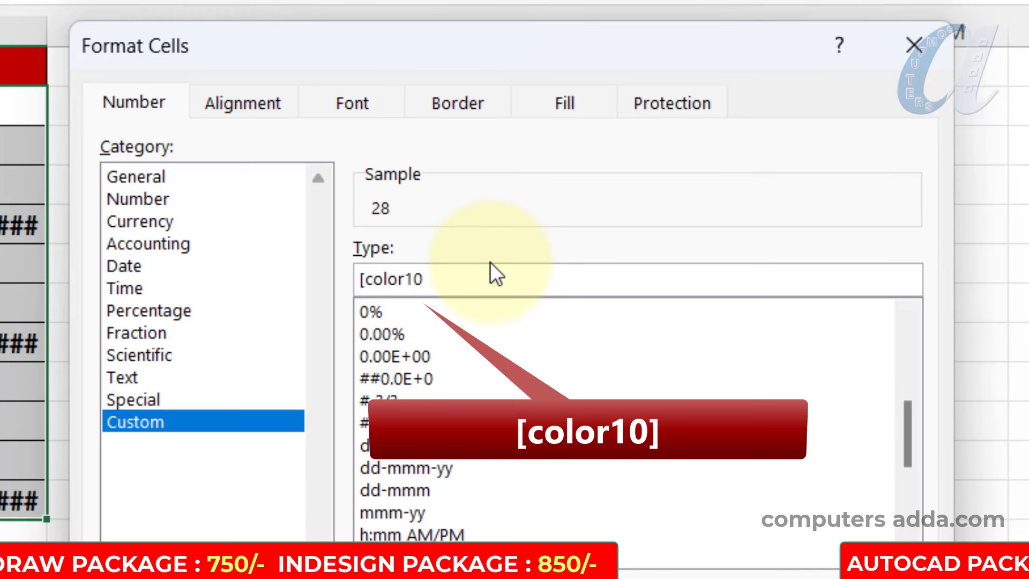
text(]general " Days Remaing)
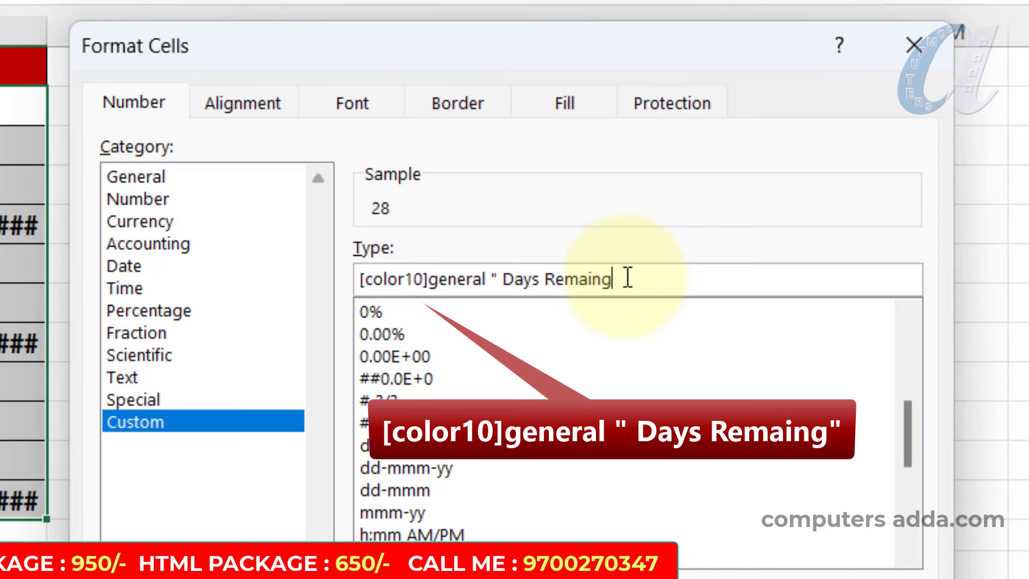
text(";)
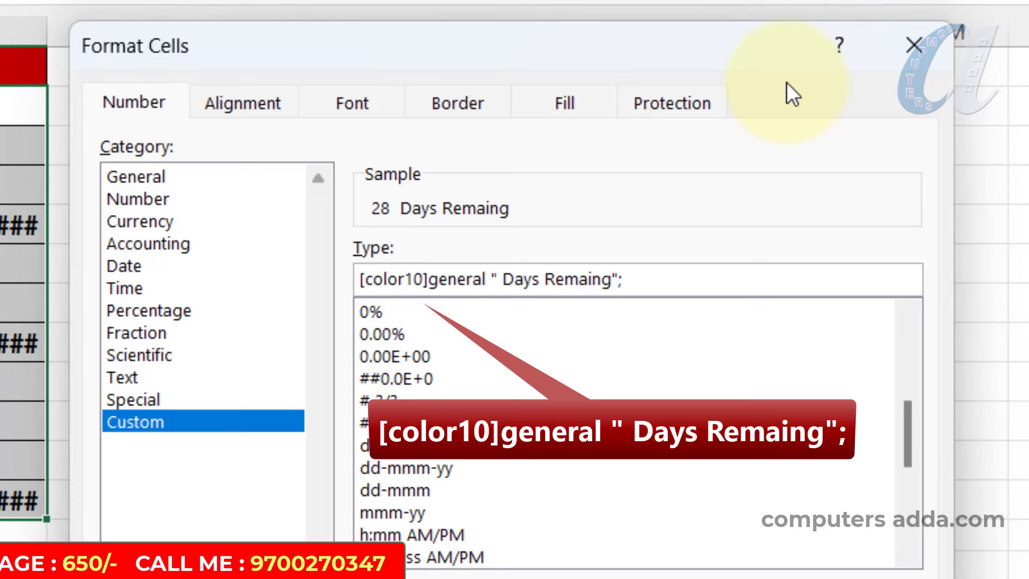
Complete the custom format with [red]general" Days Overdue" for negatives and [blue]" Today" for zero, and apply it to the Progress cells
text([red]general")
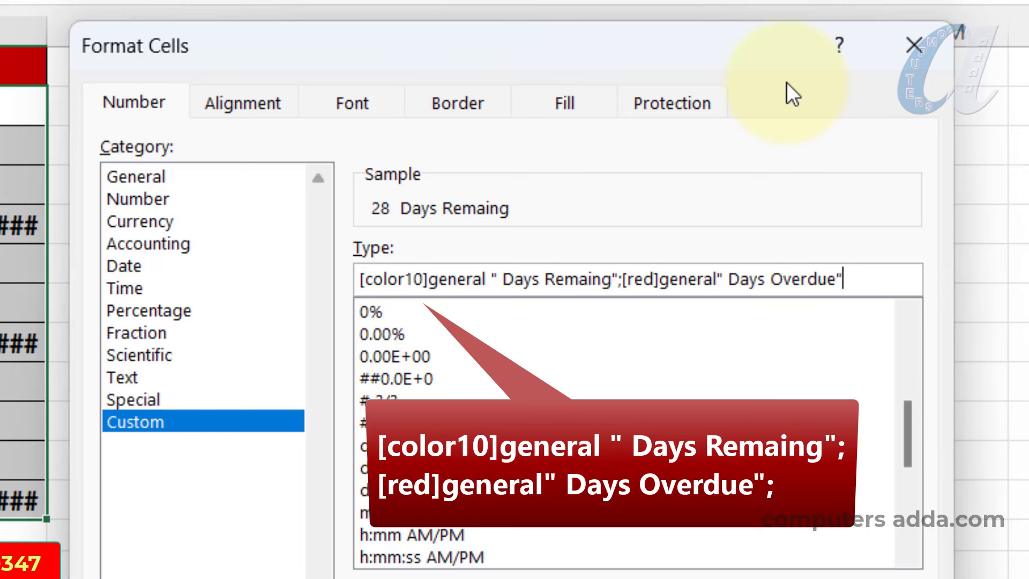
text(Days Overdue";[)
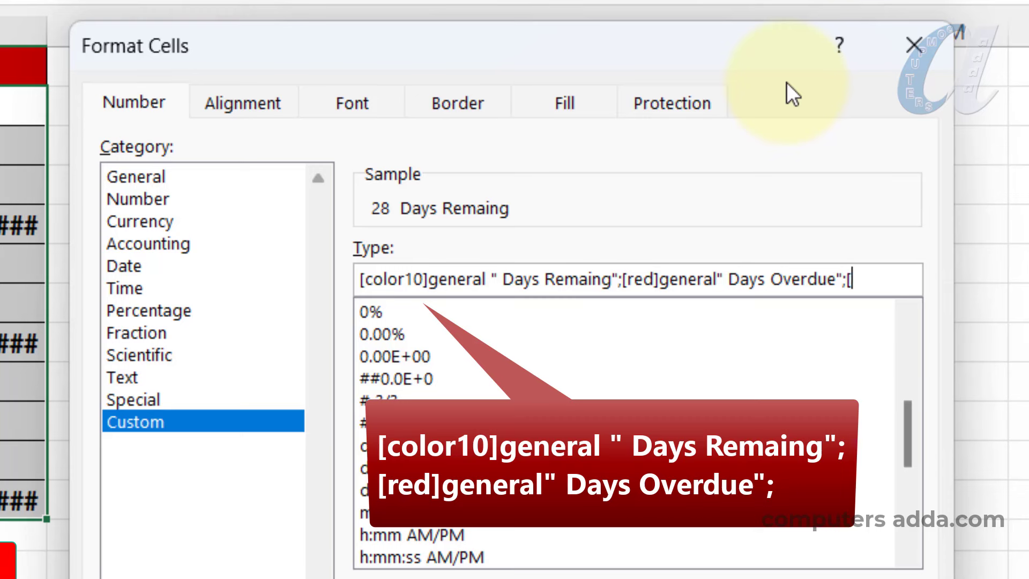
text(blue)
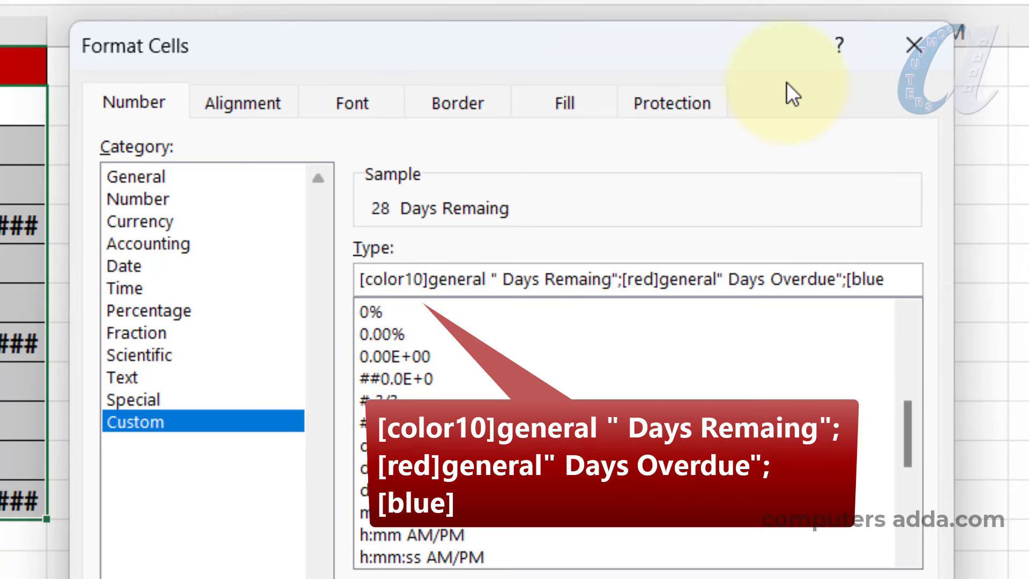
text(]" )
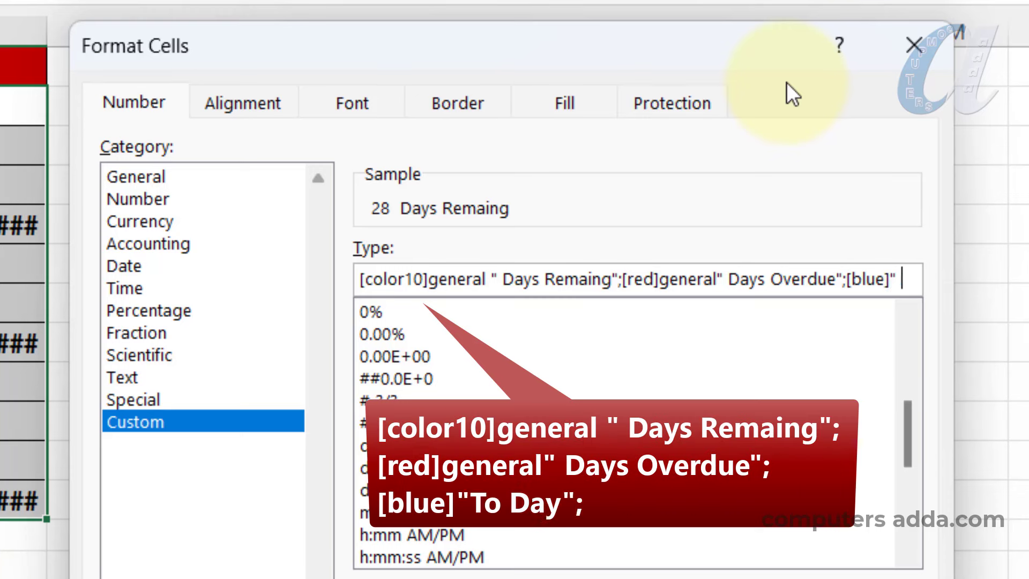
text(Tod)
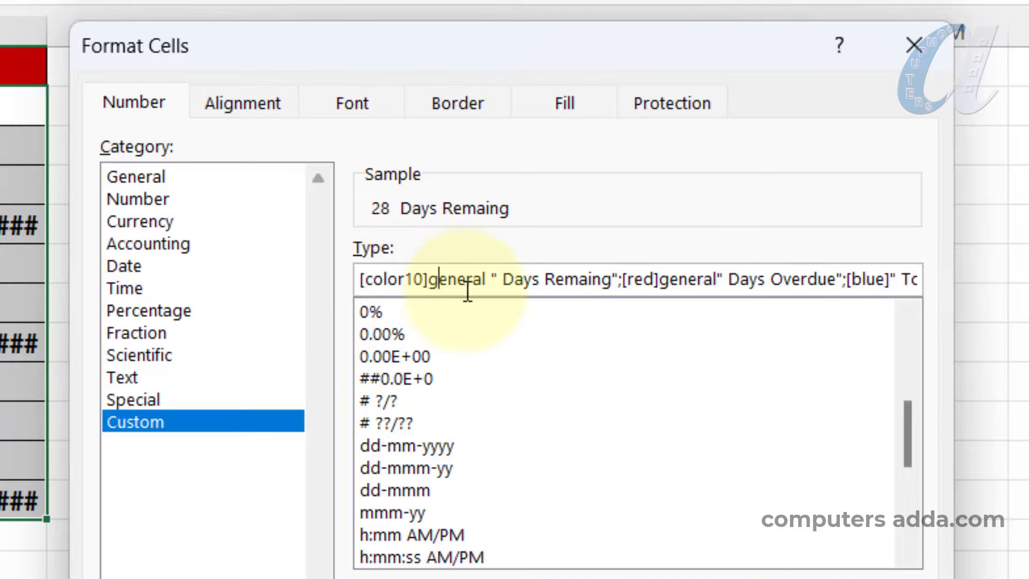
drag(664, 280, 956, 282)
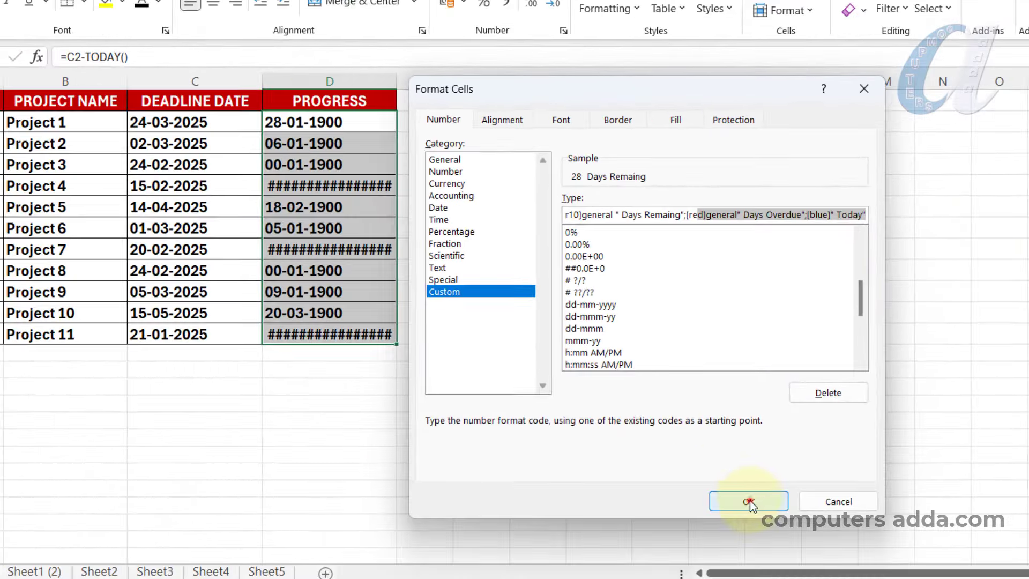
click(750, 502)
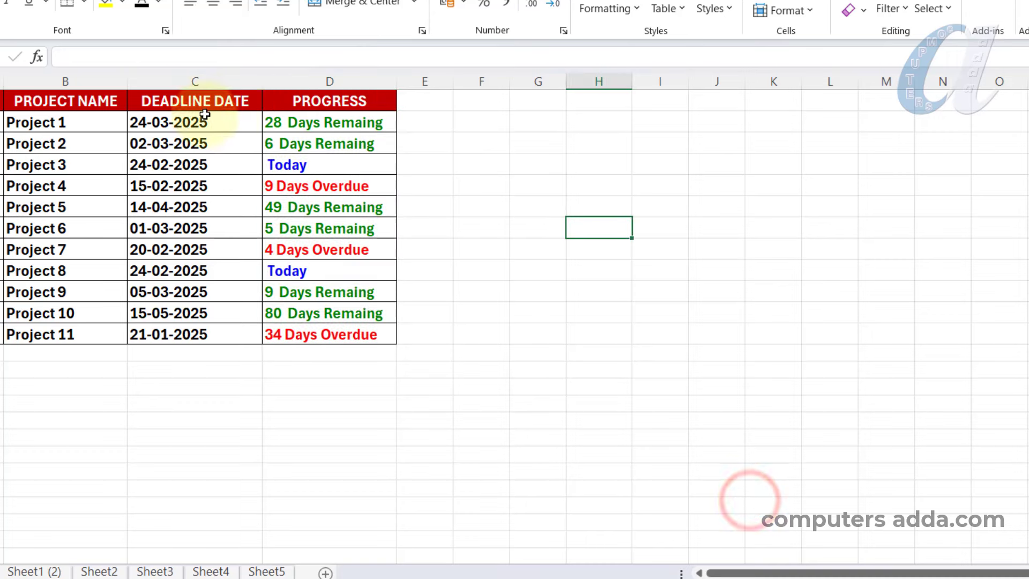
drag(225, 121, 239, 334)
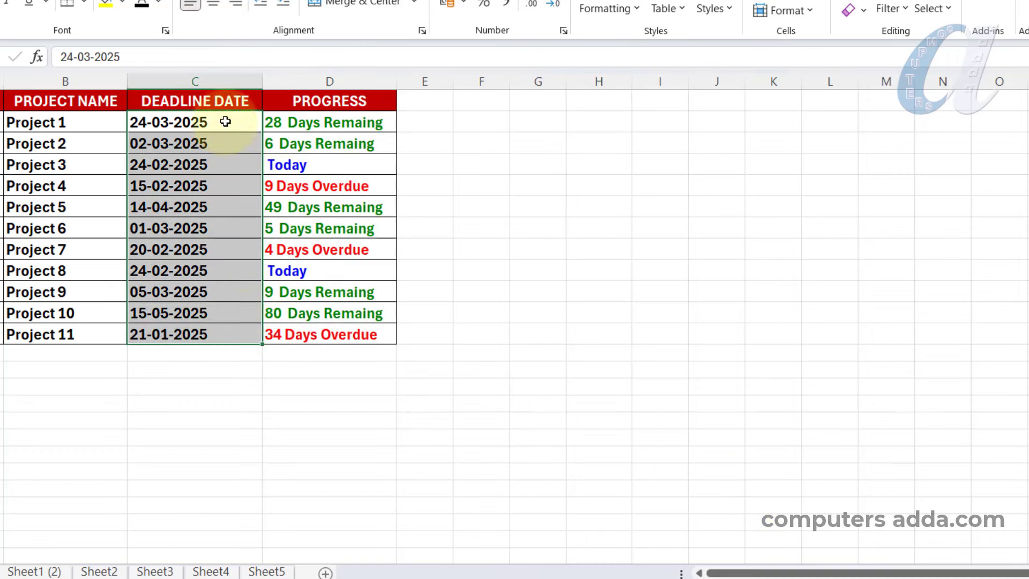
drag(377, 122, 384, 335)
click(529, 319)
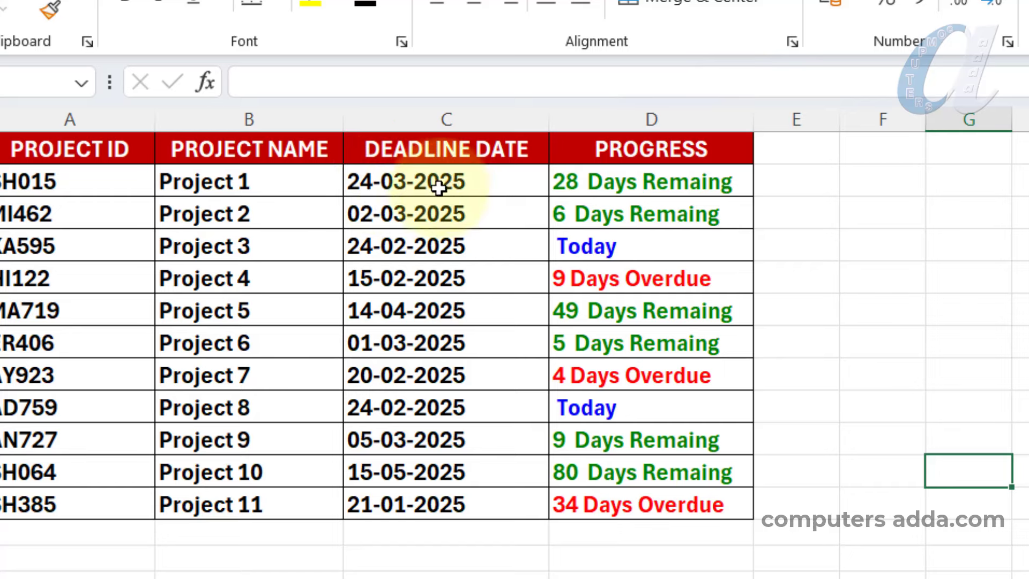
Change the month of Project 1's deadline in C2 to 01, making the date 24-01-2025
double_click(406, 182)
double_click(405, 182)
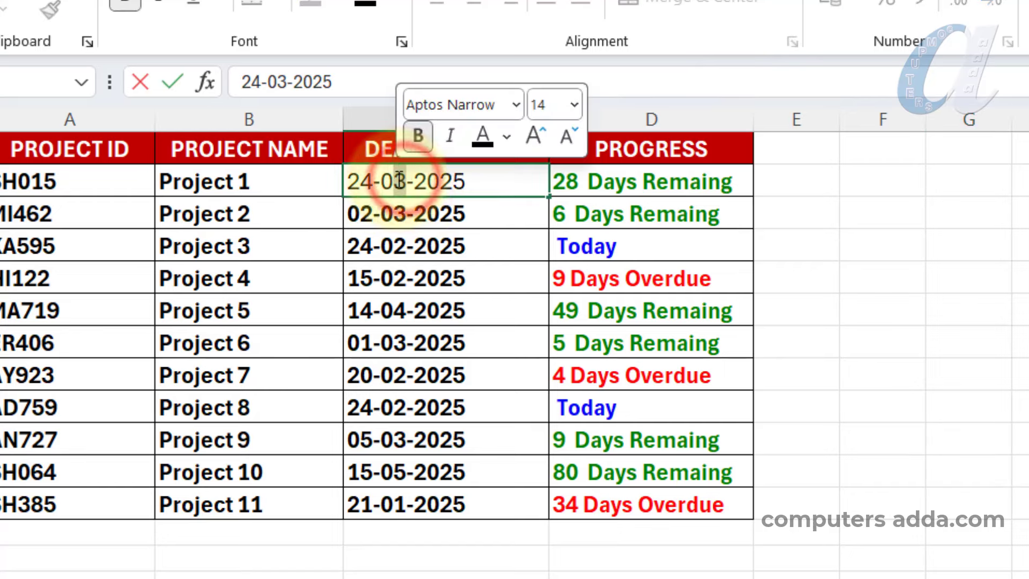
text(01)
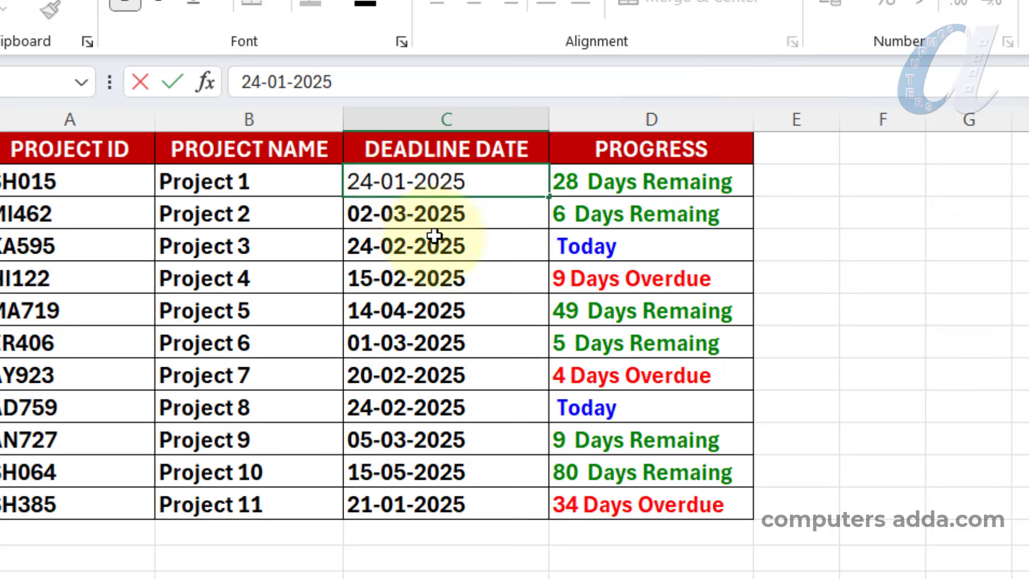
key(Return)
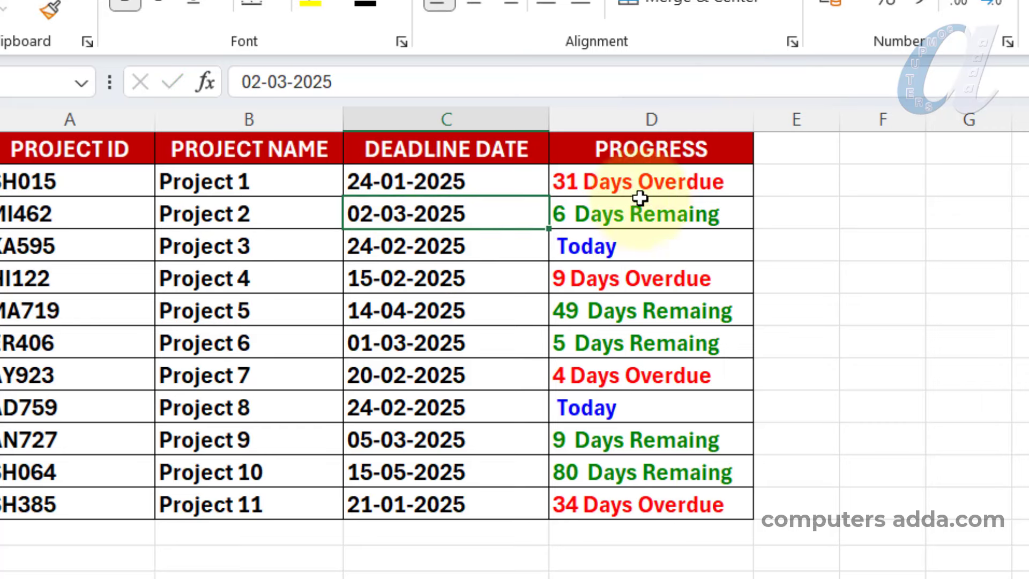
Enter 24/2/25 as Project 1's deadline date in C2
click(547, 183)
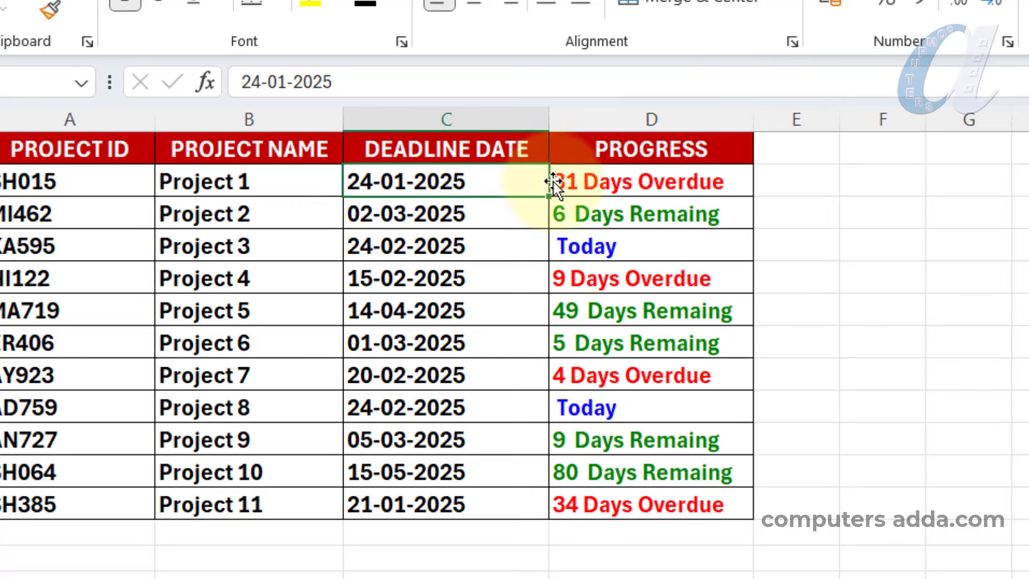
text(24/2)
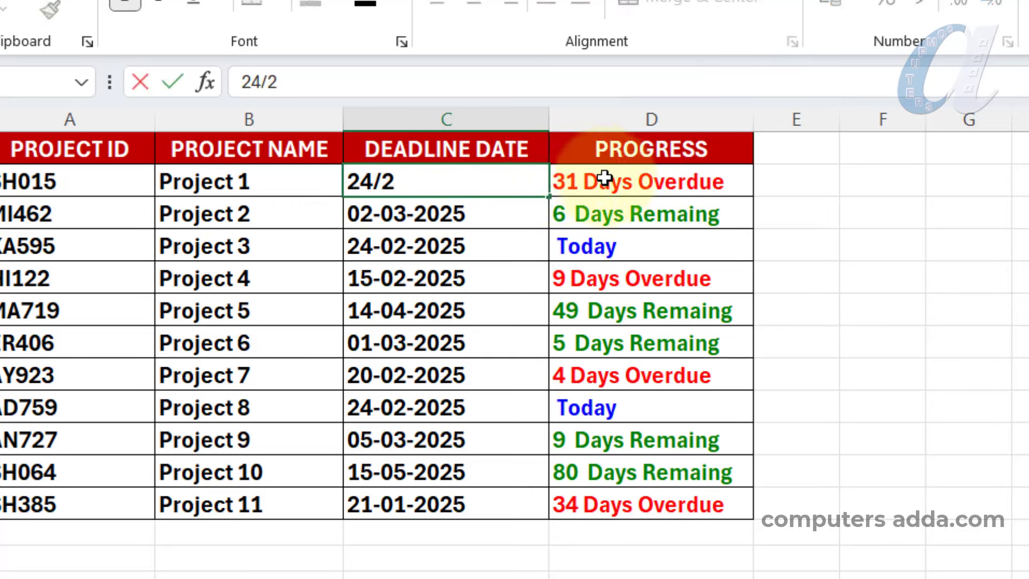
text(/25)
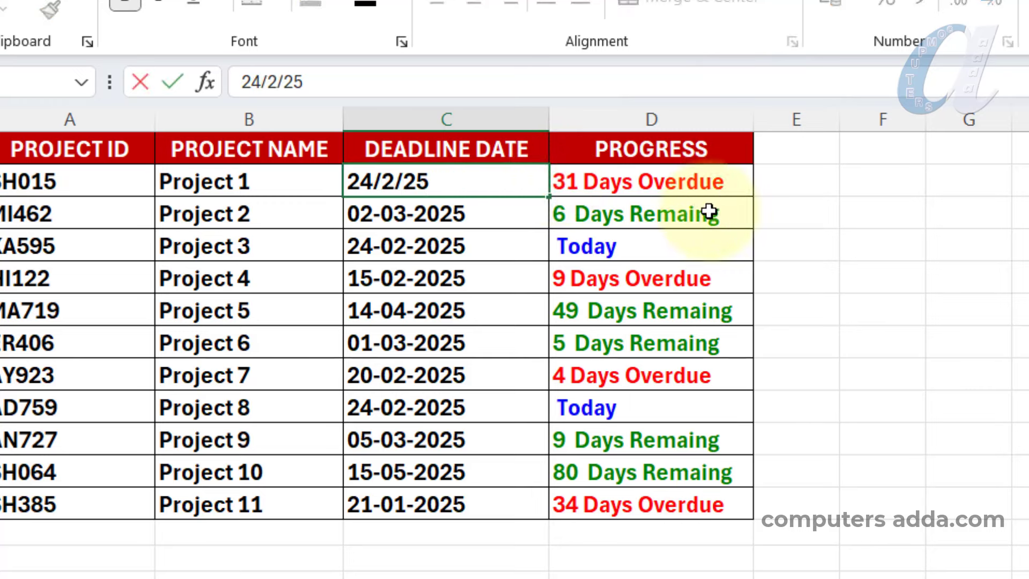
key(Return)
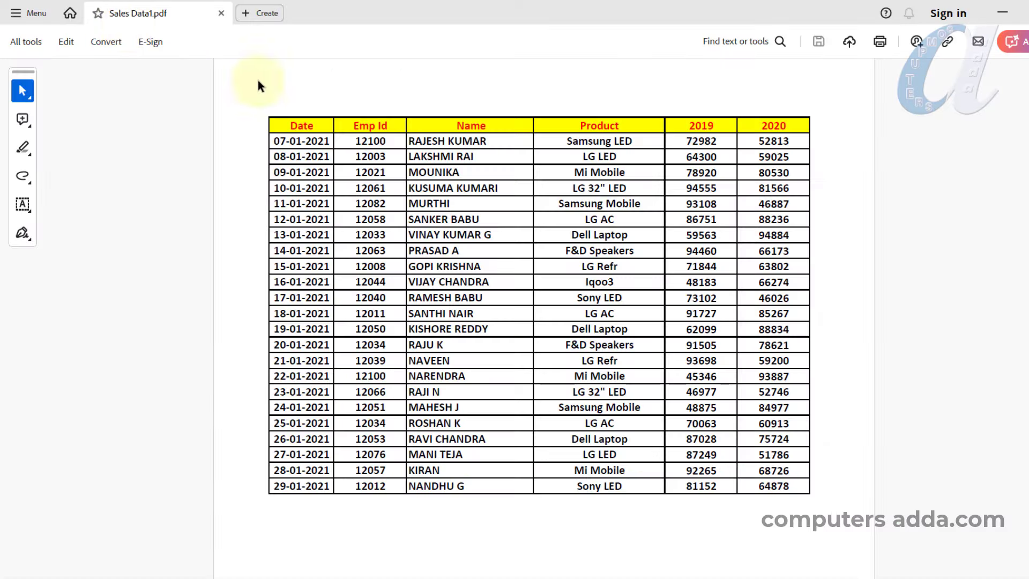
Try copying the whole table from Sales Data1.pdf and pasting it into the blank Sheet5 at A1, and clear the pasted data
drag(284, 127, 806, 489)
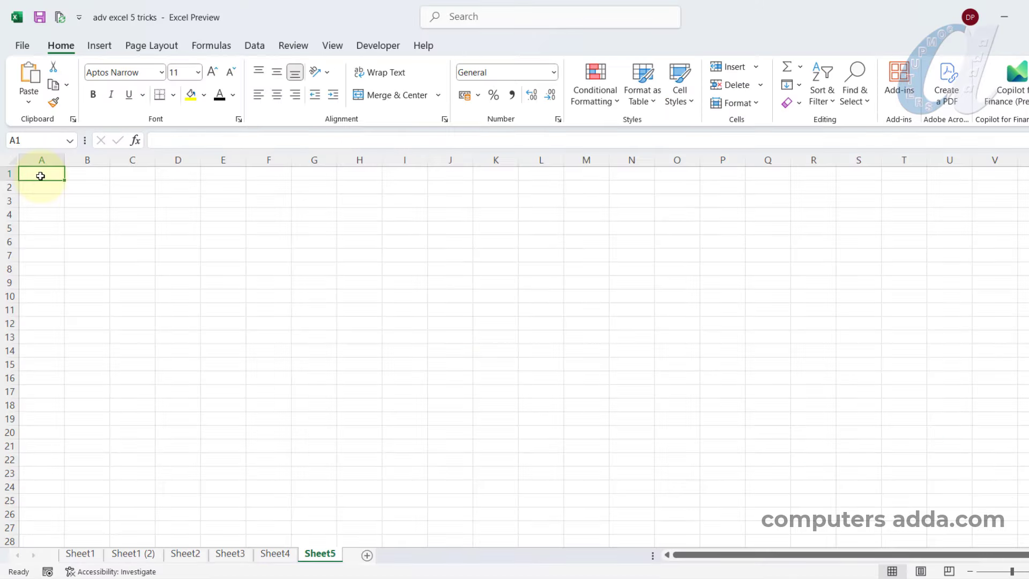
key(ctrl+v)
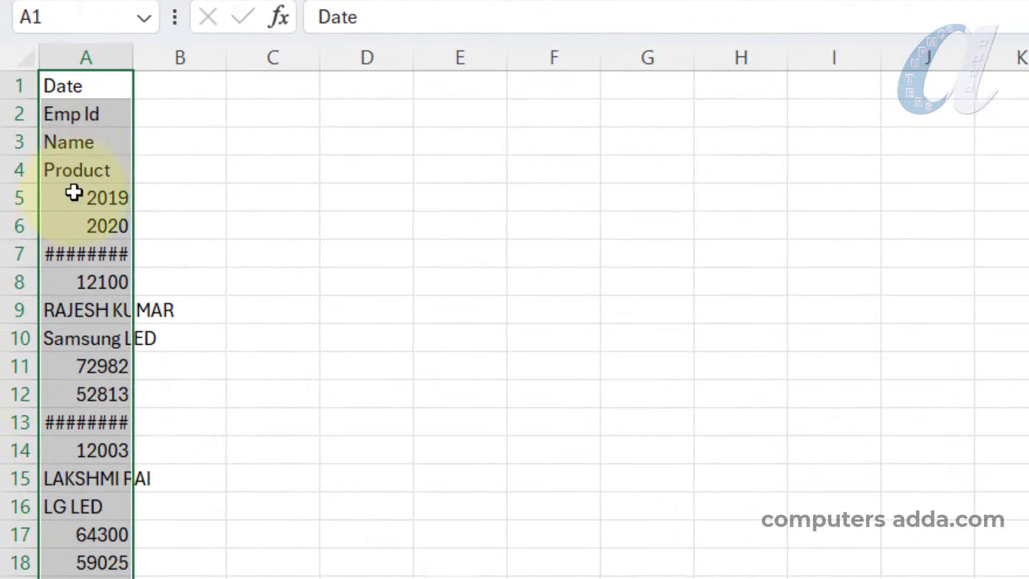
click(97, 144)
drag(106, 87, 62, 578)
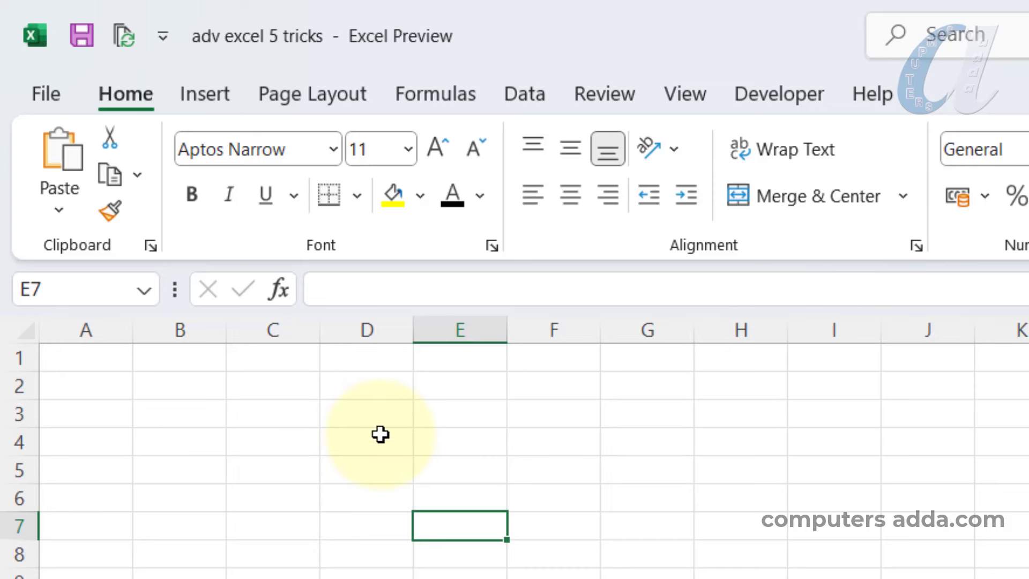
Start a PDF data import in Sheet5 using the Sales Data1 file from the Desktop
click(533, 98)
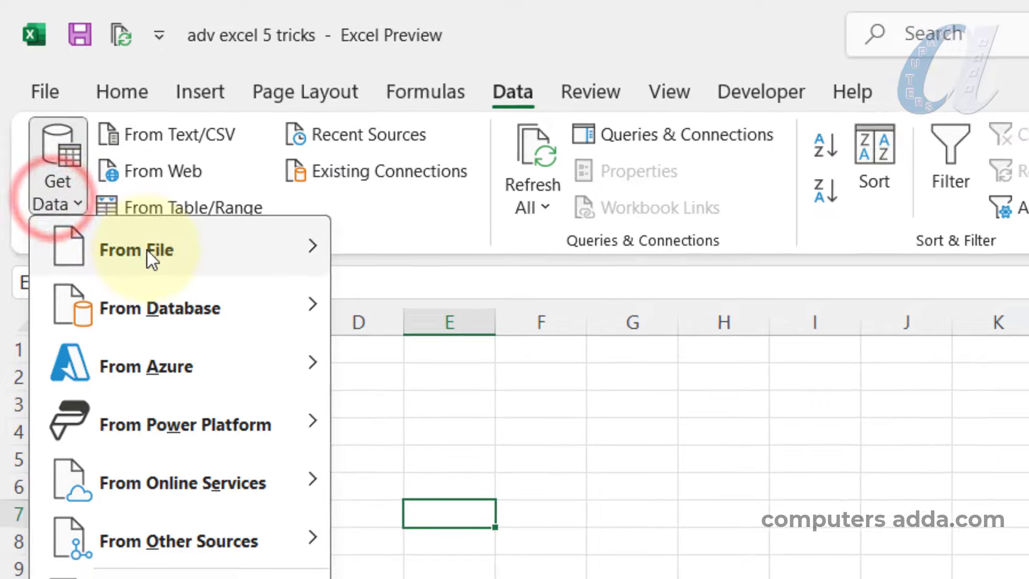
mouse_move(144, 253)
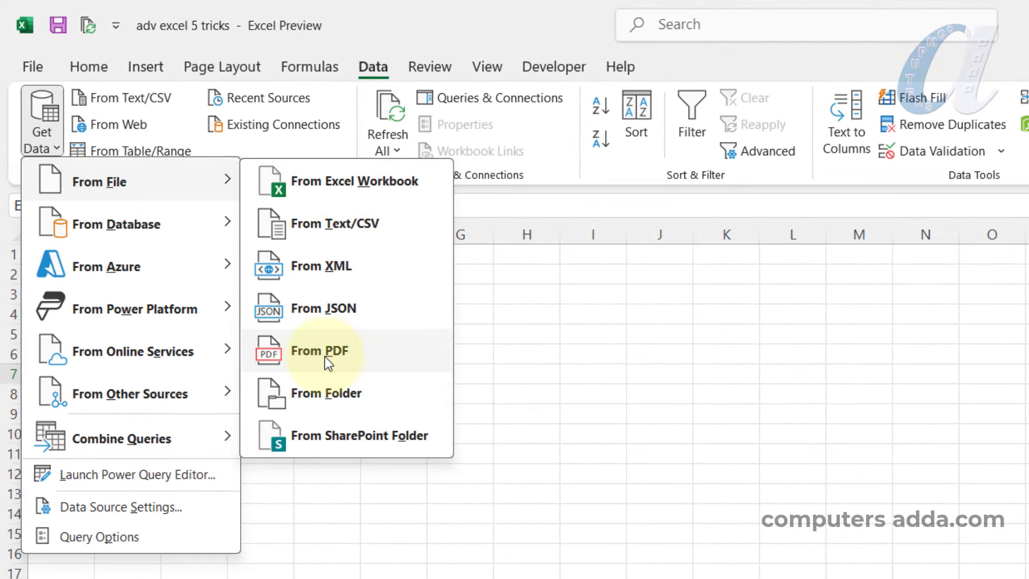
click(354, 351)
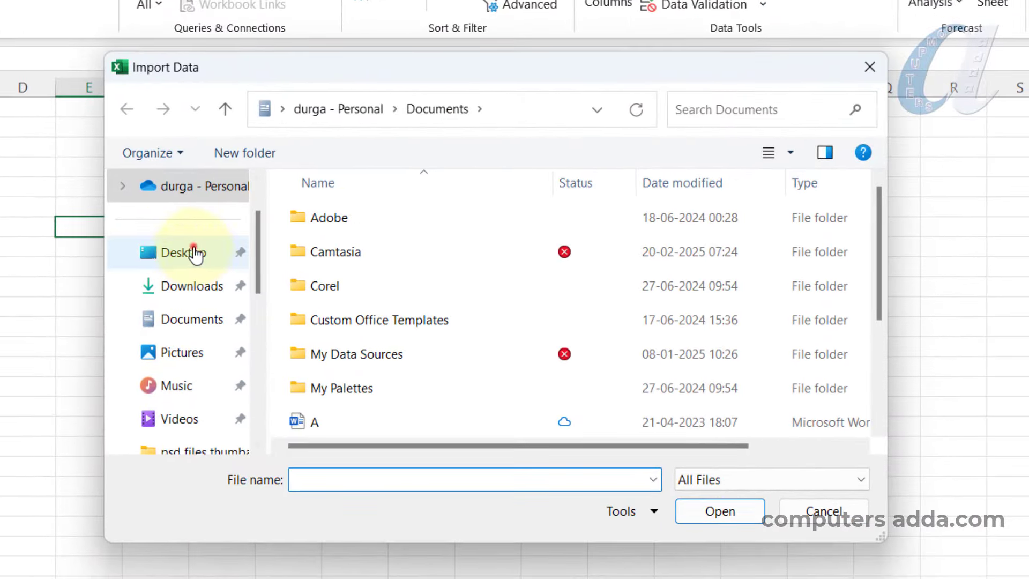
click(193, 252)
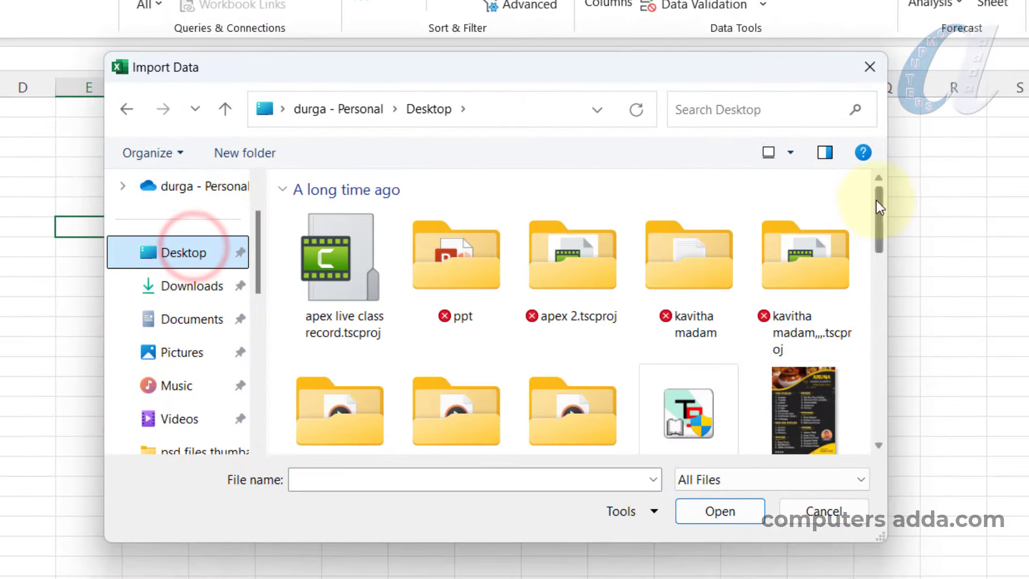
drag(877, 202, 877, 391)
click(352, 385)
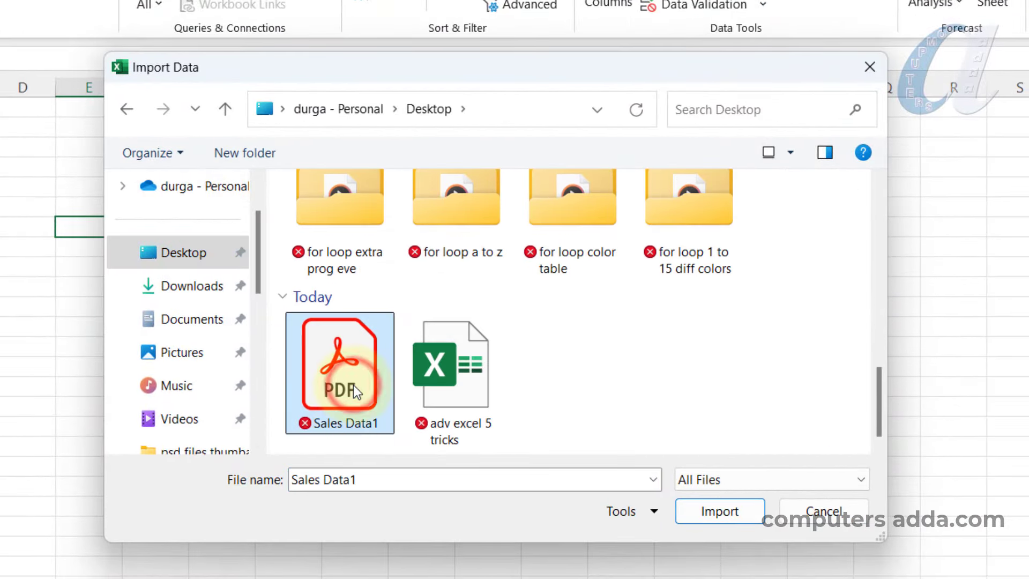
click(722, 513)
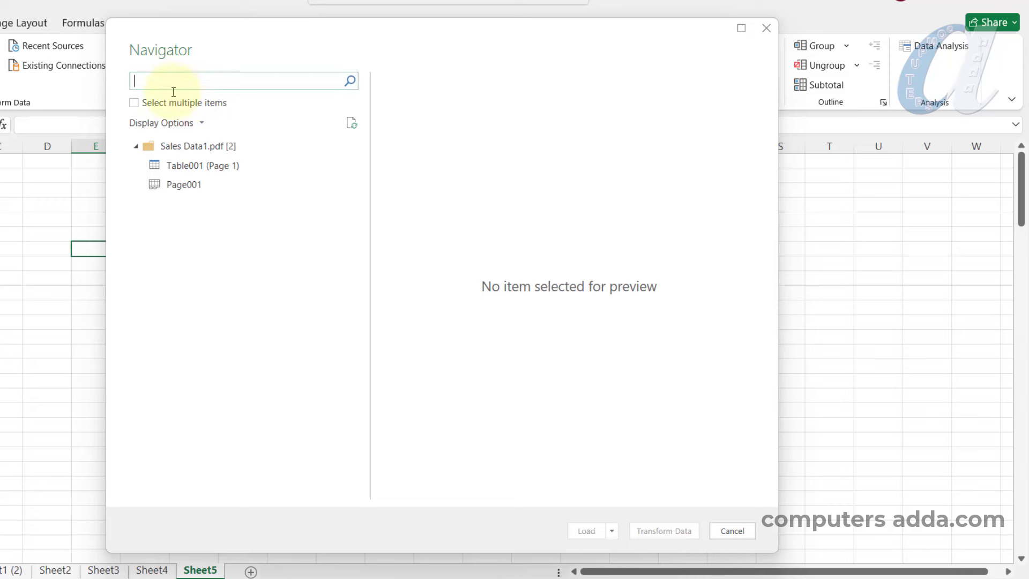
Load Table001 (Page 1) from the PDF into the workbook and select the loaded table's data rows
click(186, 170)
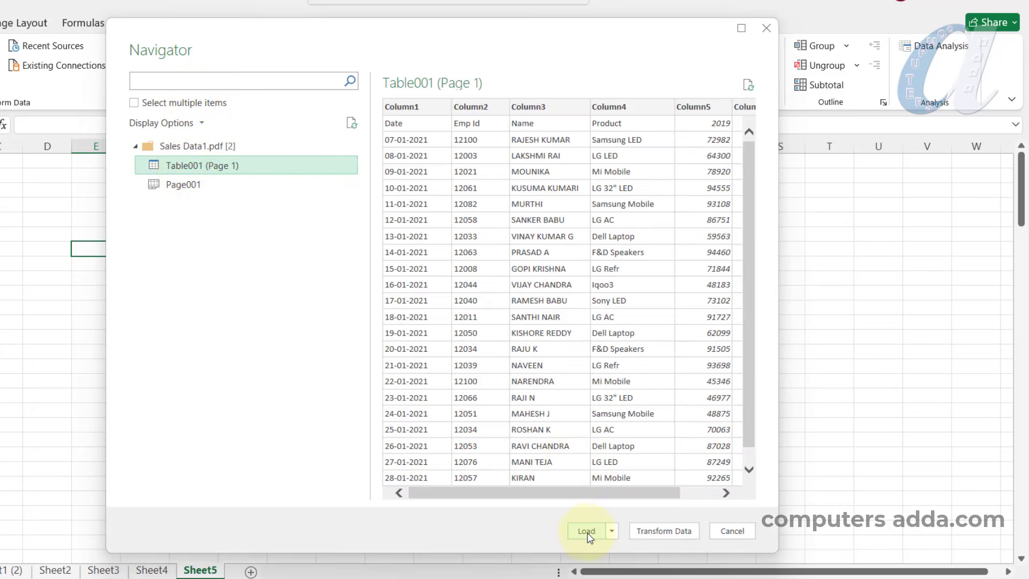
click(586, 532)
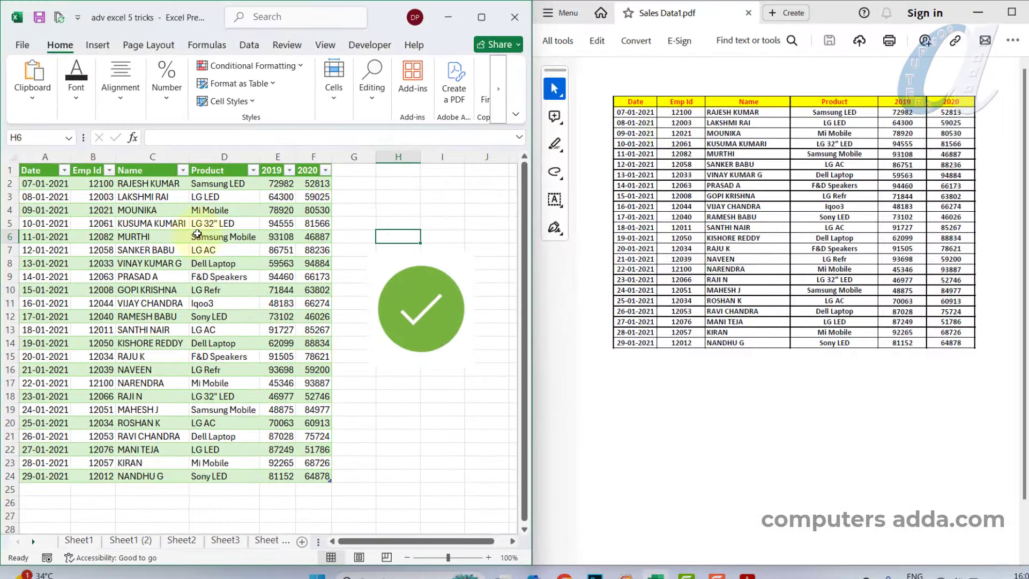
click(45, 184)
drag(45, 184, 309, 475)
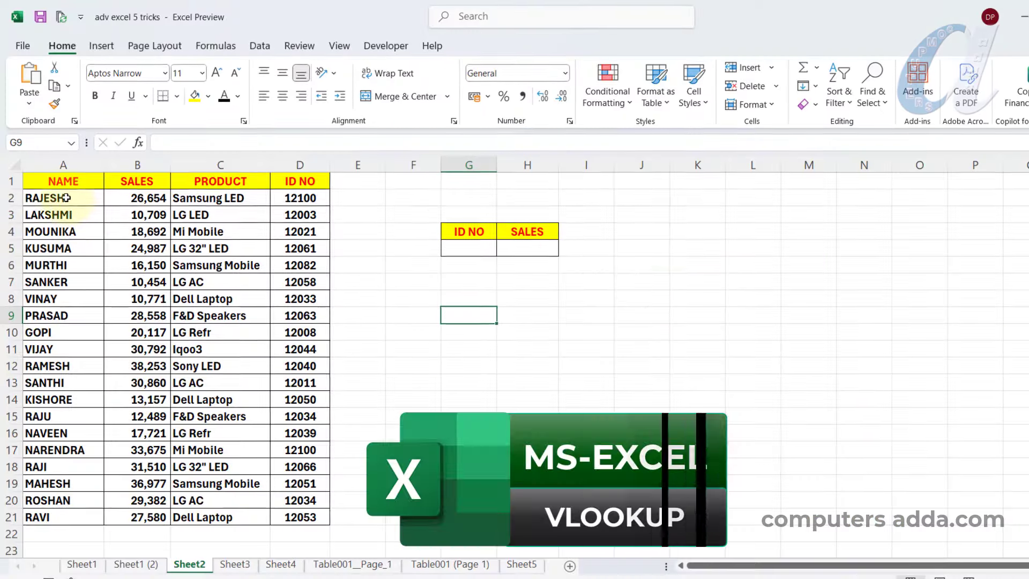
Enter the ID number from the first data row into G5 under ID NO on Sheet2
drag(68, 197, 51, 502)
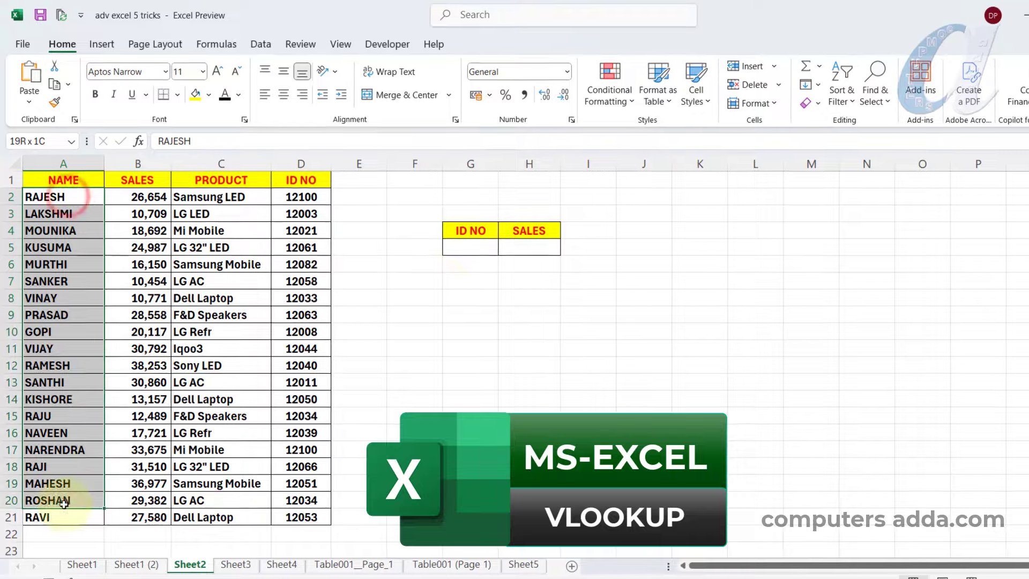
click(478, 246)
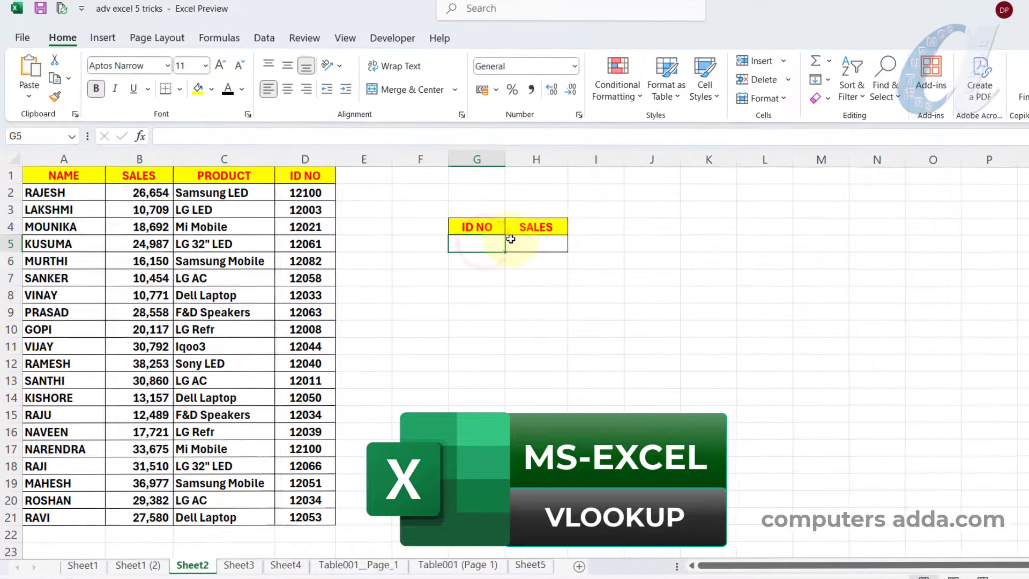
text(12100)
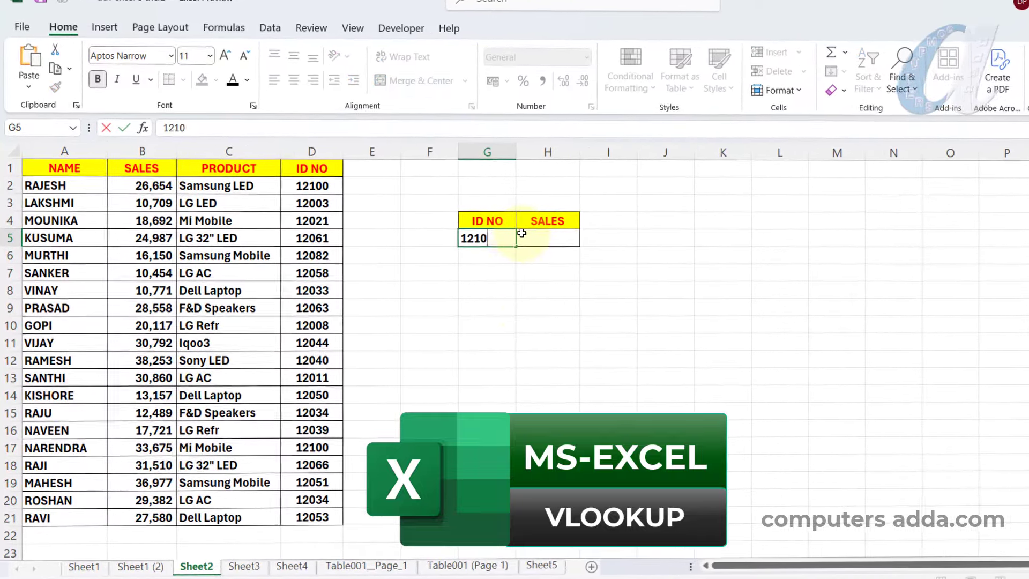
click(509, 292)
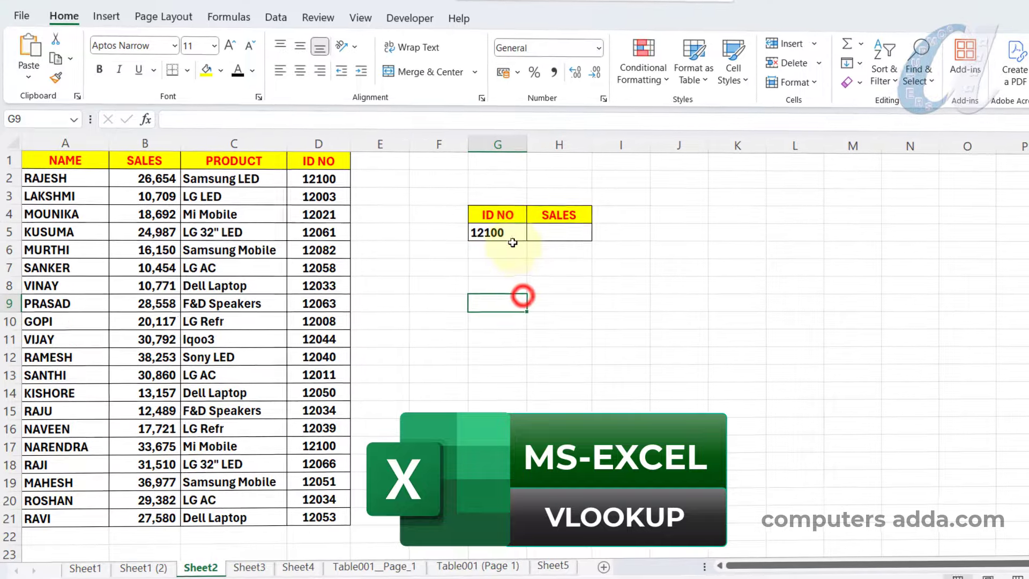
click(510, 232)
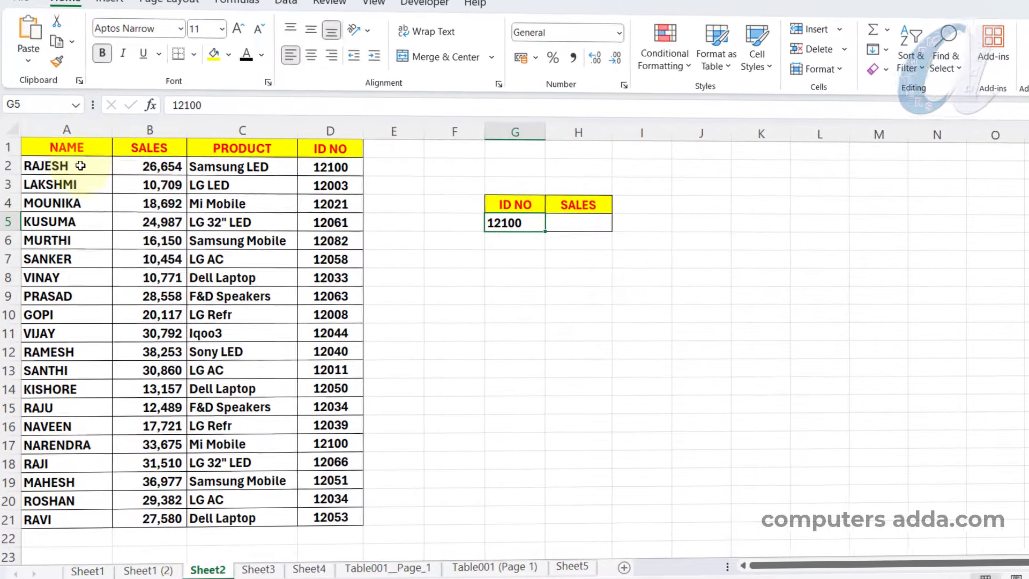
drag(81, 165, 53, 519)
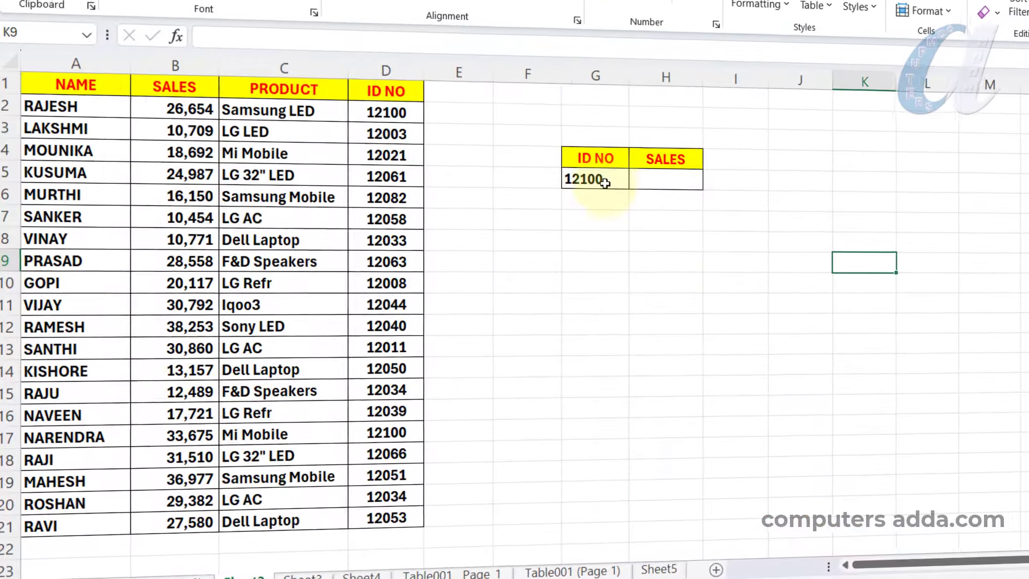
click(612, 176)
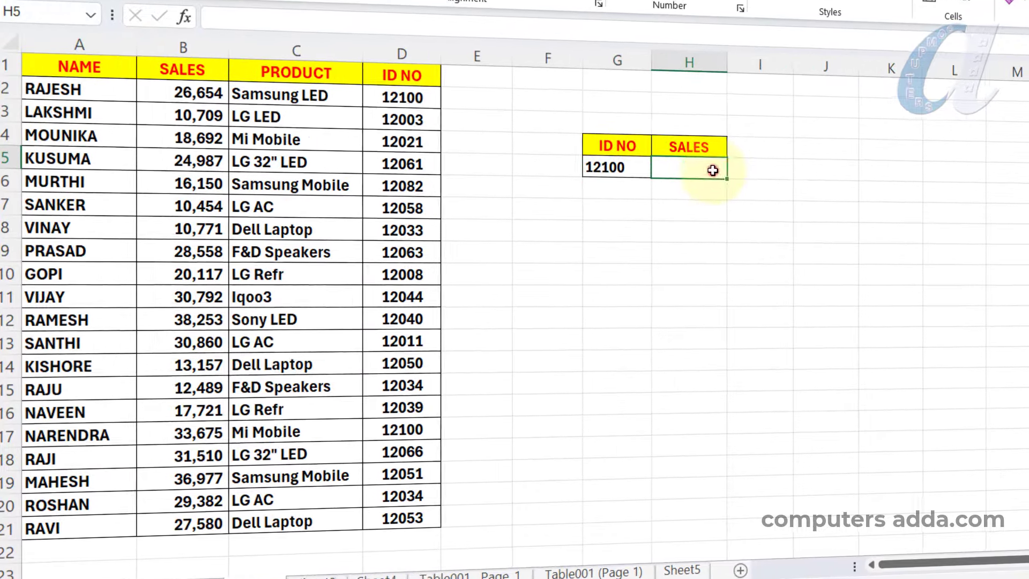
Examine the SALES values in B2:B21 and the ID NO values in D2:D21 against the lookup cell G5 on Sheet2
drag(193, 87, 203, 525)
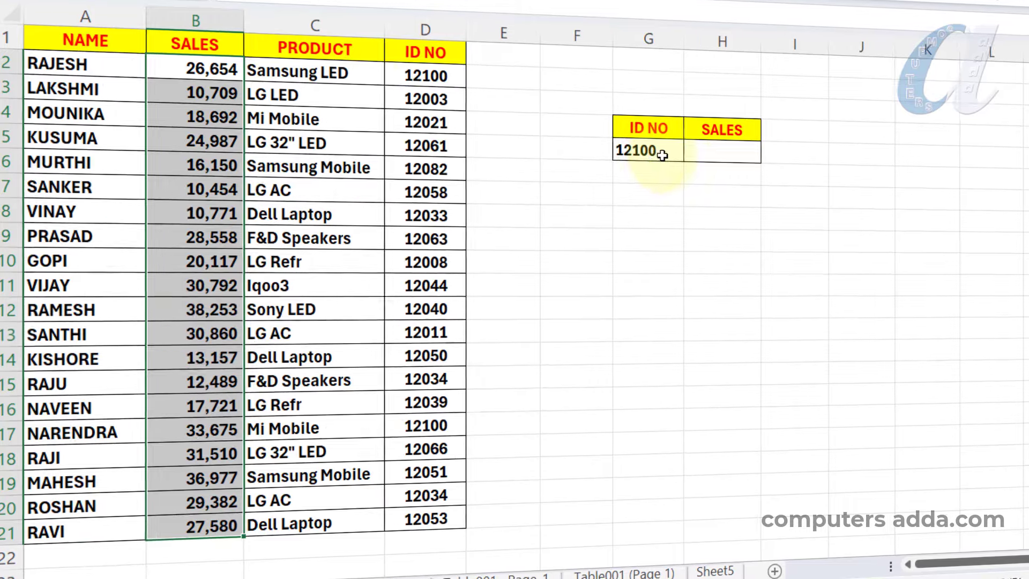
click(651, 158)
drag(412, 77, 434, 296)
drag(433, 501, 433, 523)
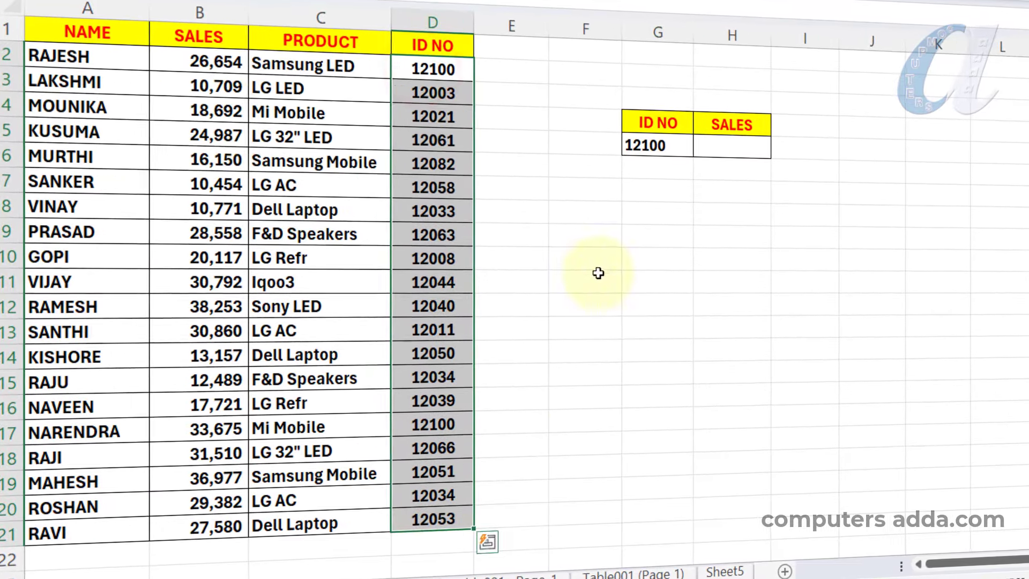
drag(195, 58, 213, 529)
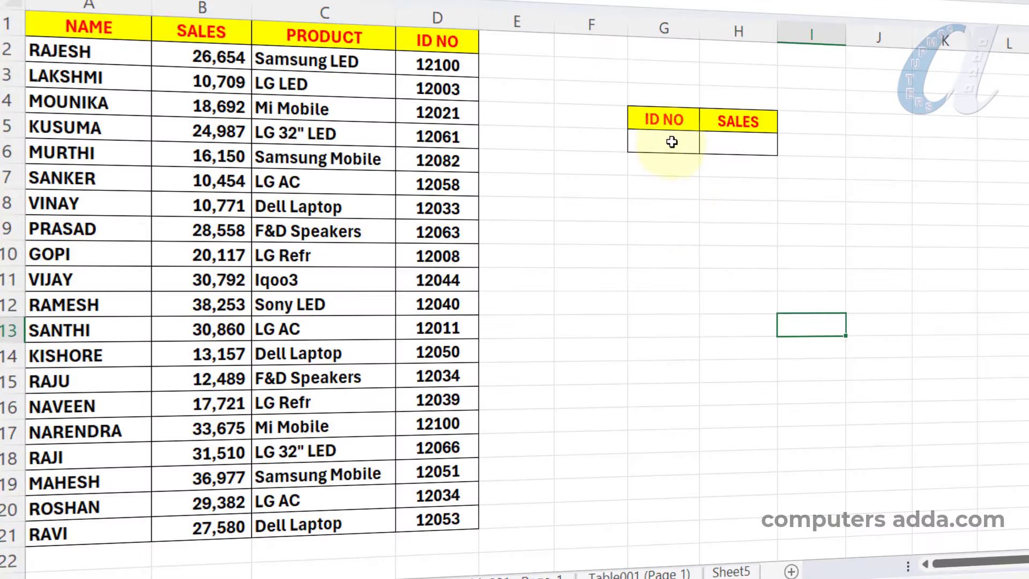
click(672, 141)
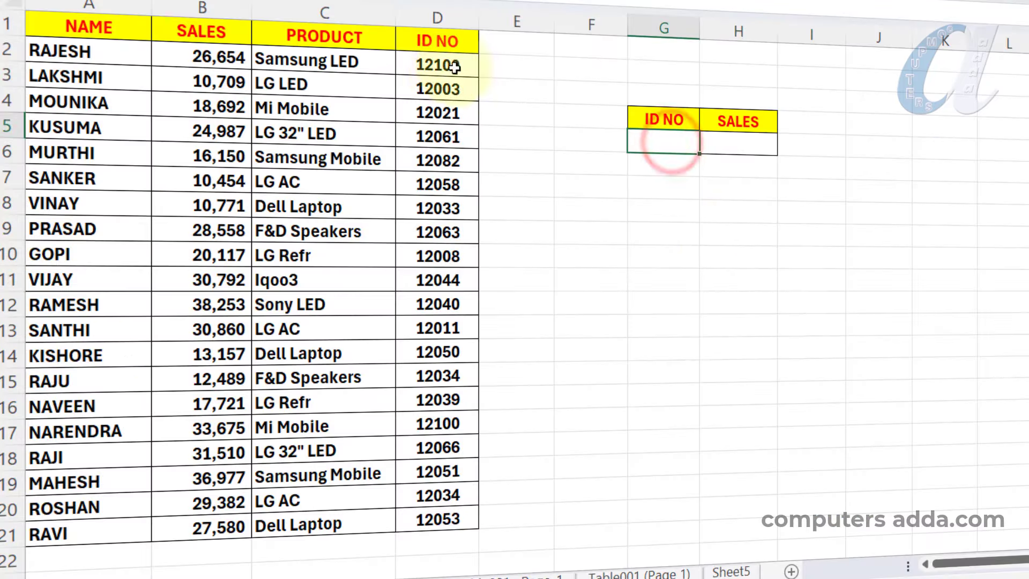
drag(446, 65, 438, 519)
click(811, 375)
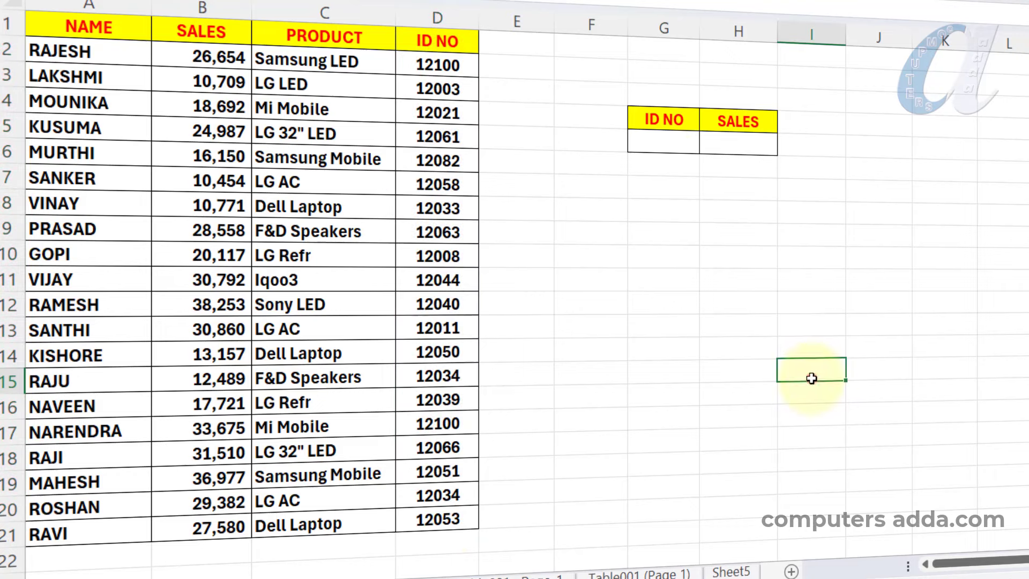
Enter the ID number from the Sony LED row into G5 under ID NO
click(663, 147)
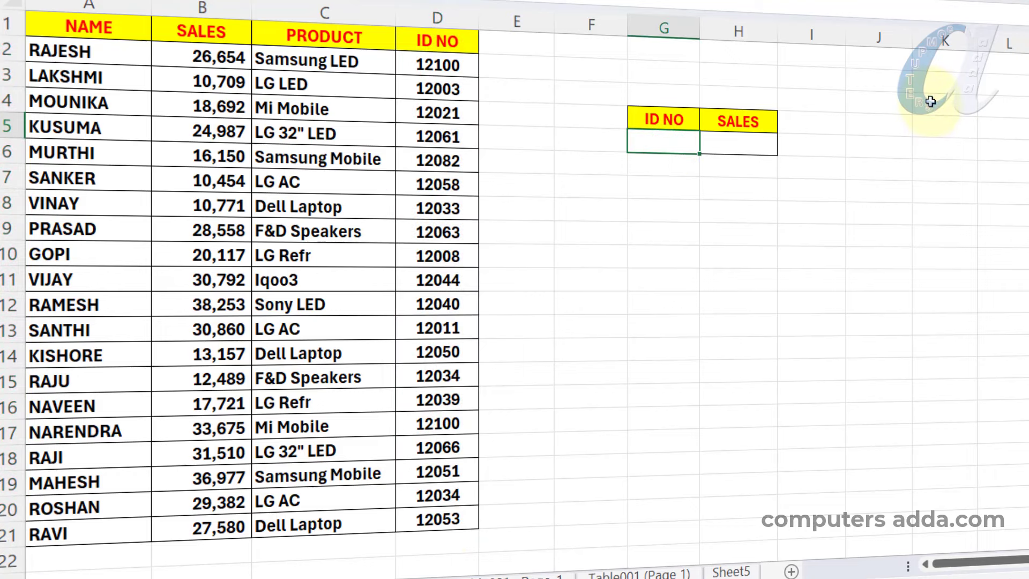
text(12040)
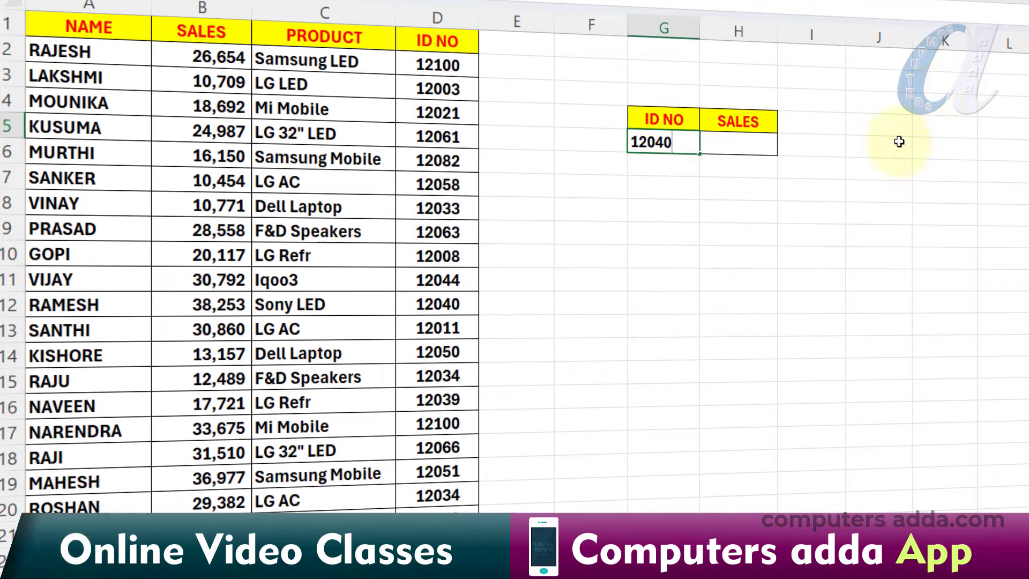
click(796, 271)
Start a VLOOKUP formula in H5 under SALES with G5 as the lookup value
click(735, 148)
text(=)
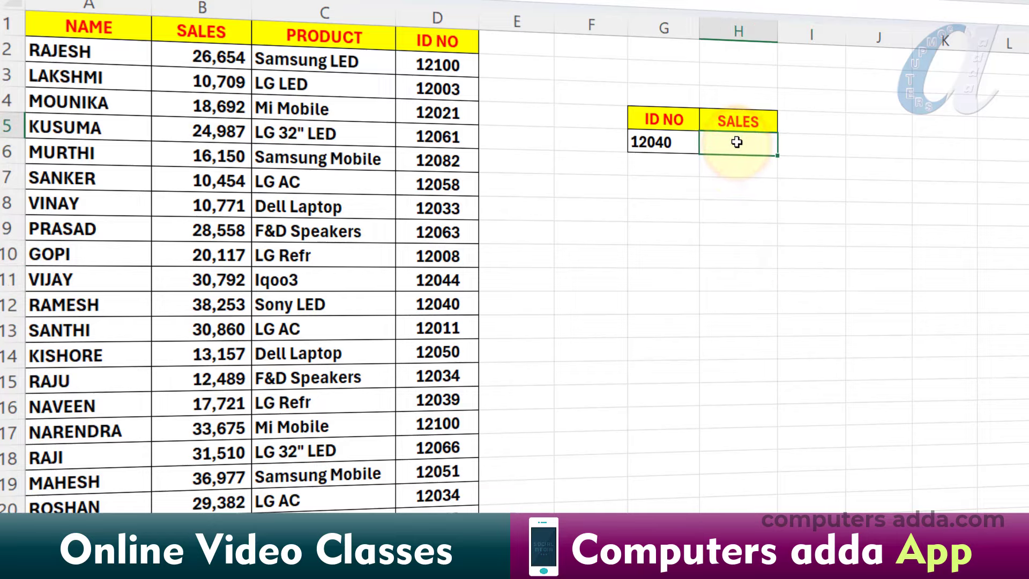
text(vlo)
key(Tab)
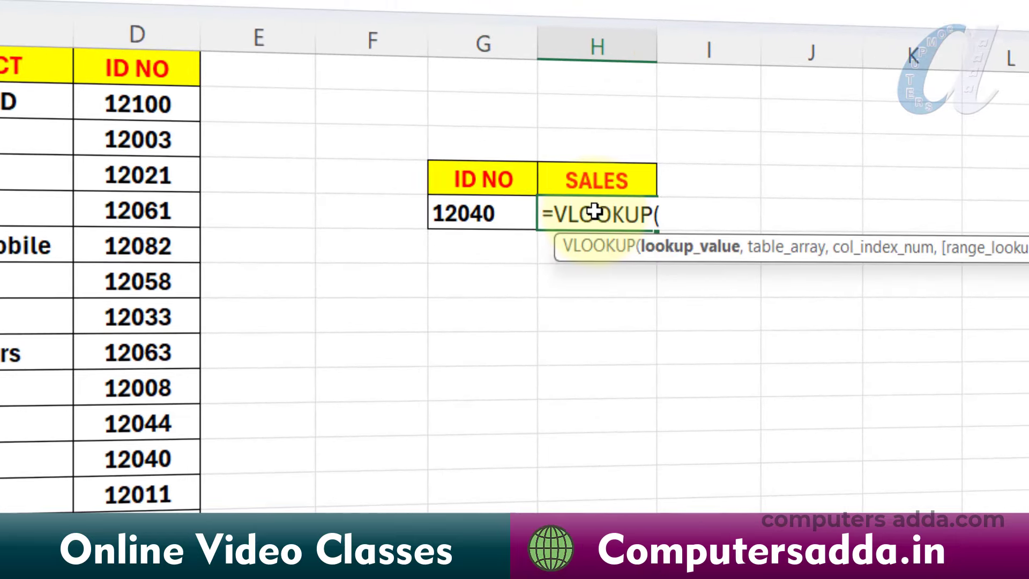
click(490, 220)
text(,)
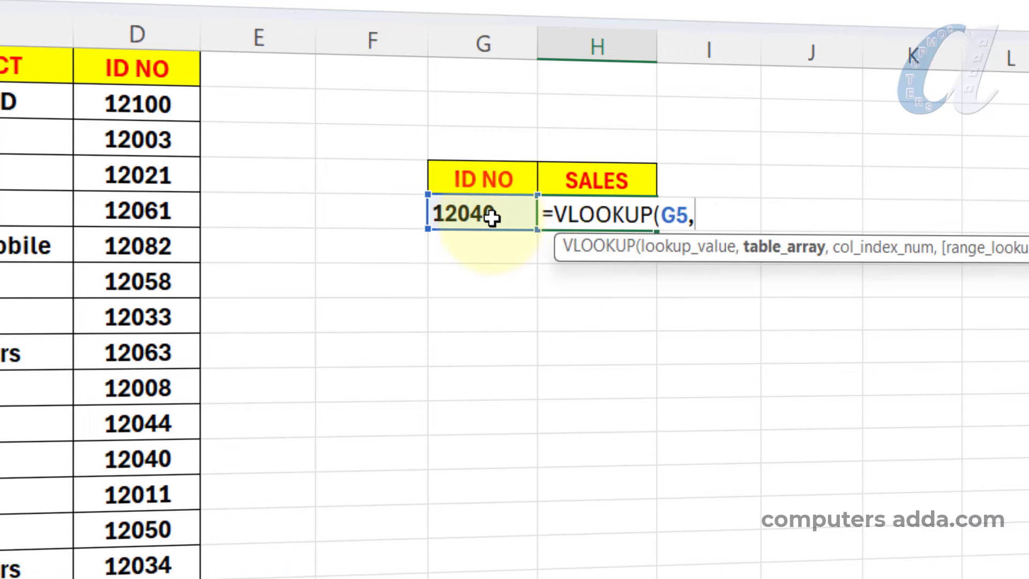
Supply the table array as CHOOSE({1,2},$D$2:$D$21,$B$2:$B$21, with both ranges as absolute references
text(cho)
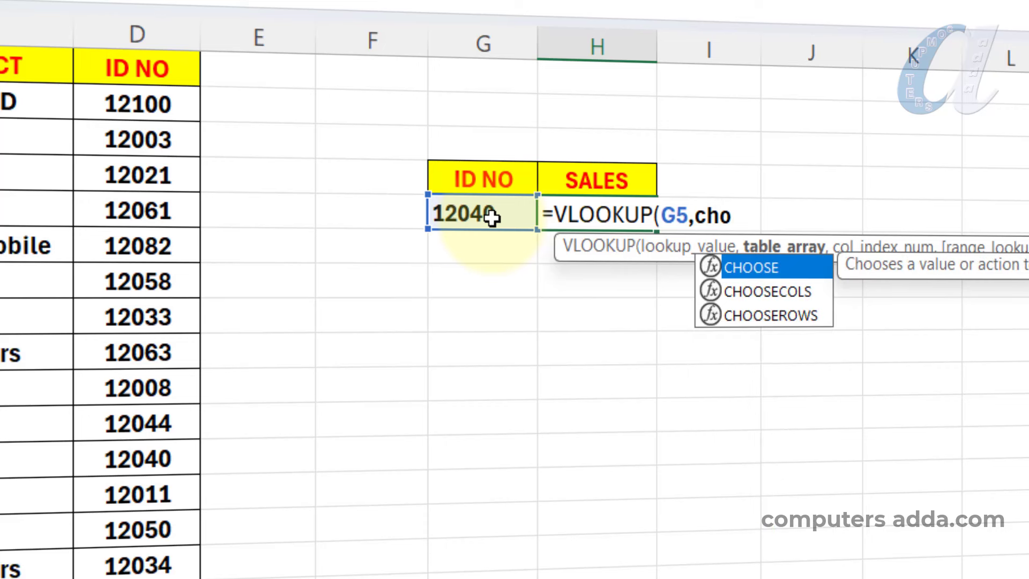
key(Tab)
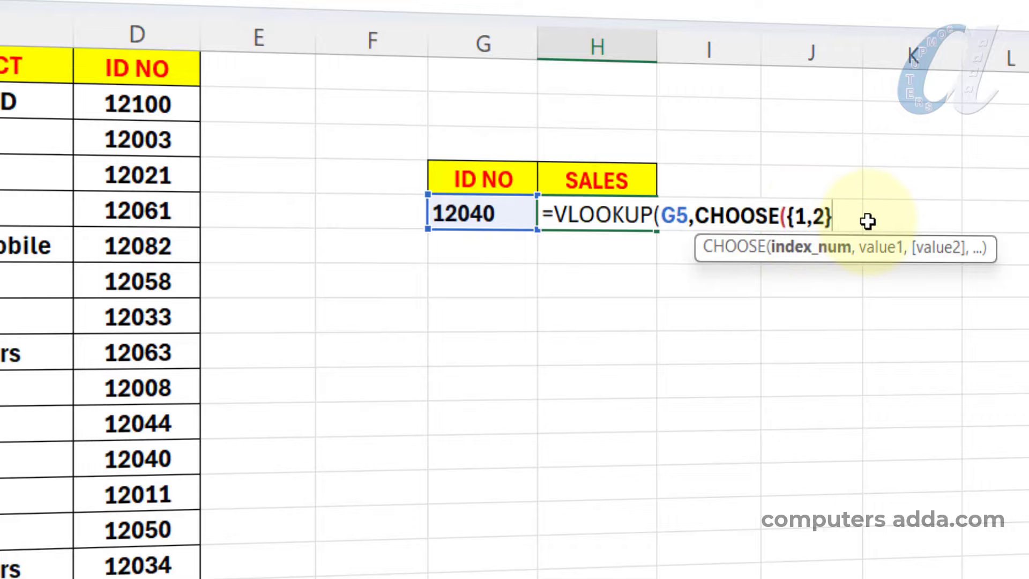
text(,)
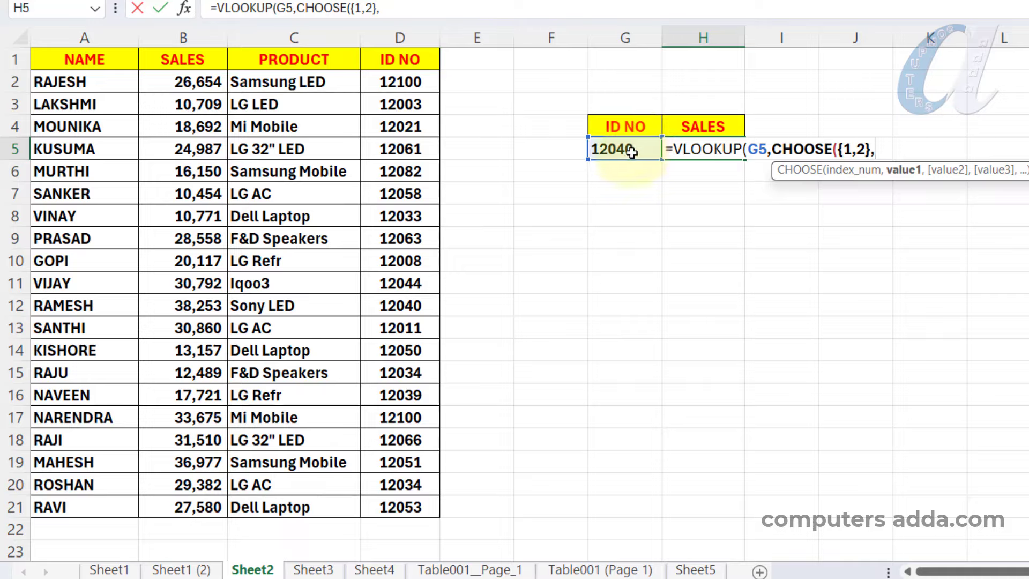
drag(420, 81, 416, 506)
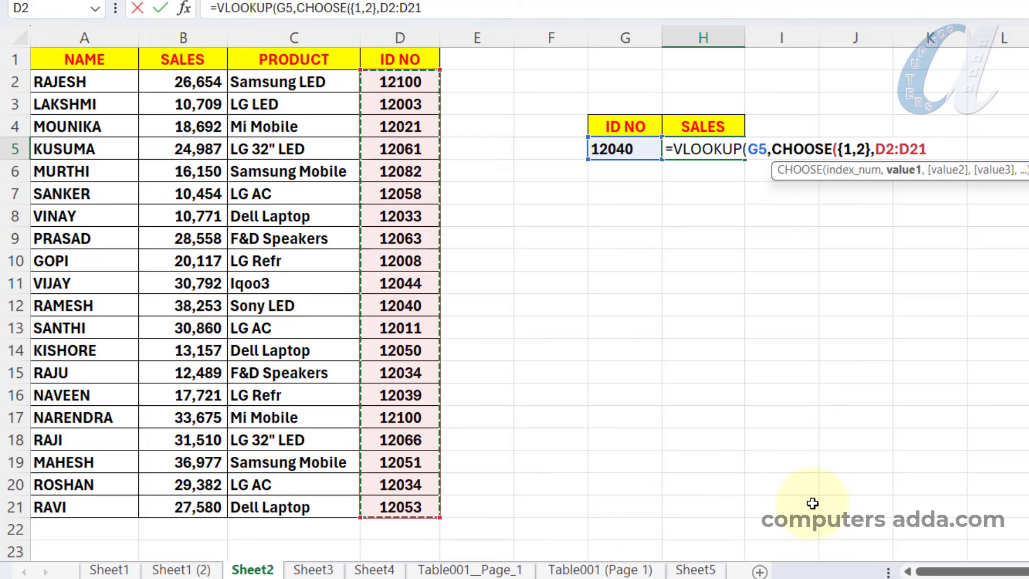
key(F4)
text(,)
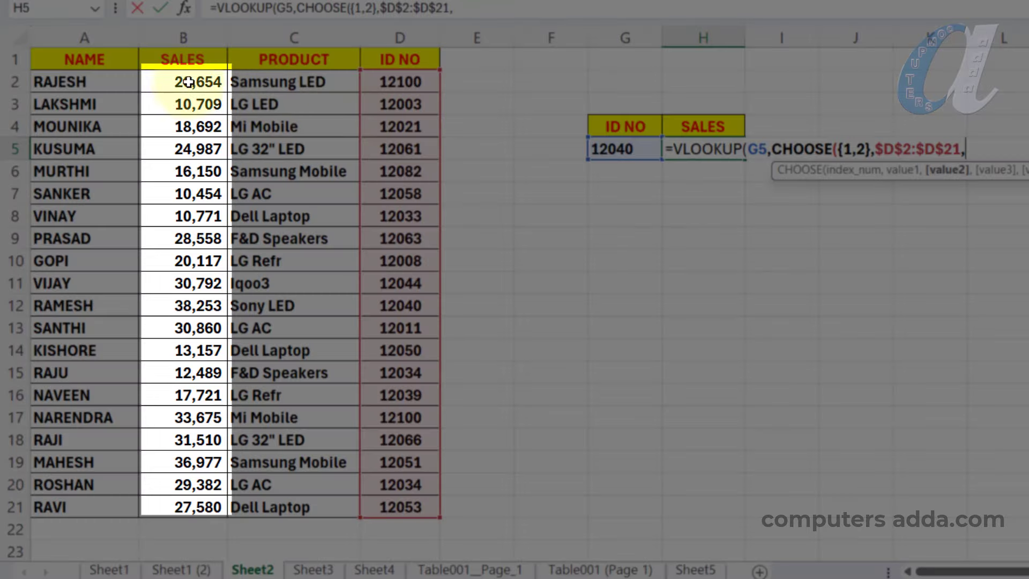
drag(184, 83, 202, 511)
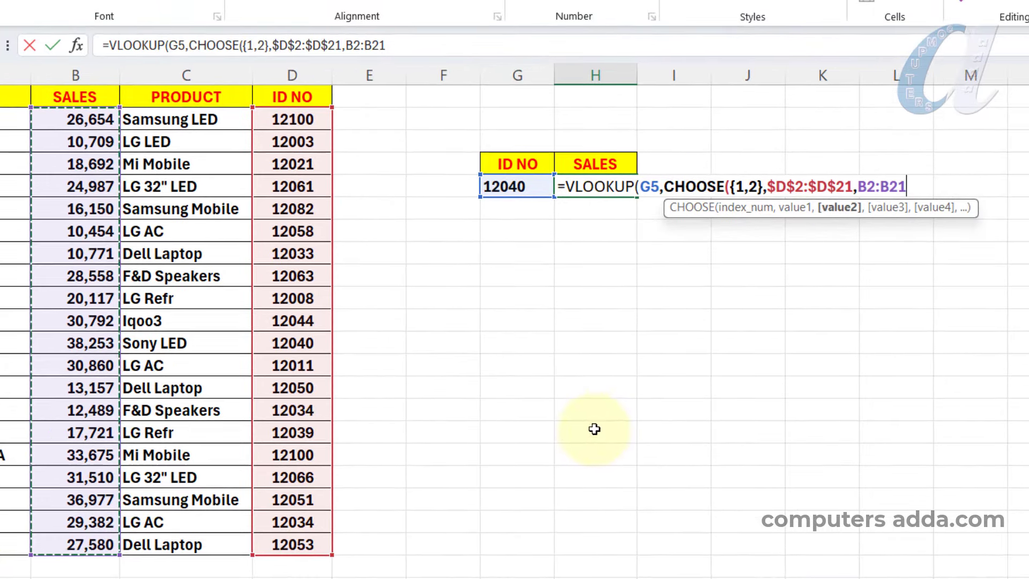
key(F4)
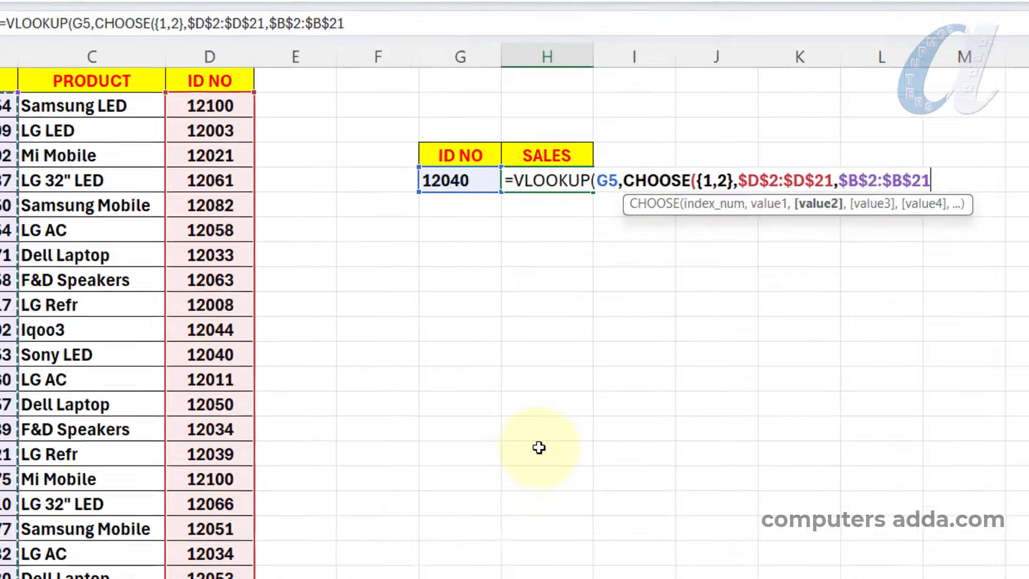
Complete the VLOOKUP in H5 by closing CHOOSE, setting column index 2 and exact match 0, and enter the formula
text(),2)
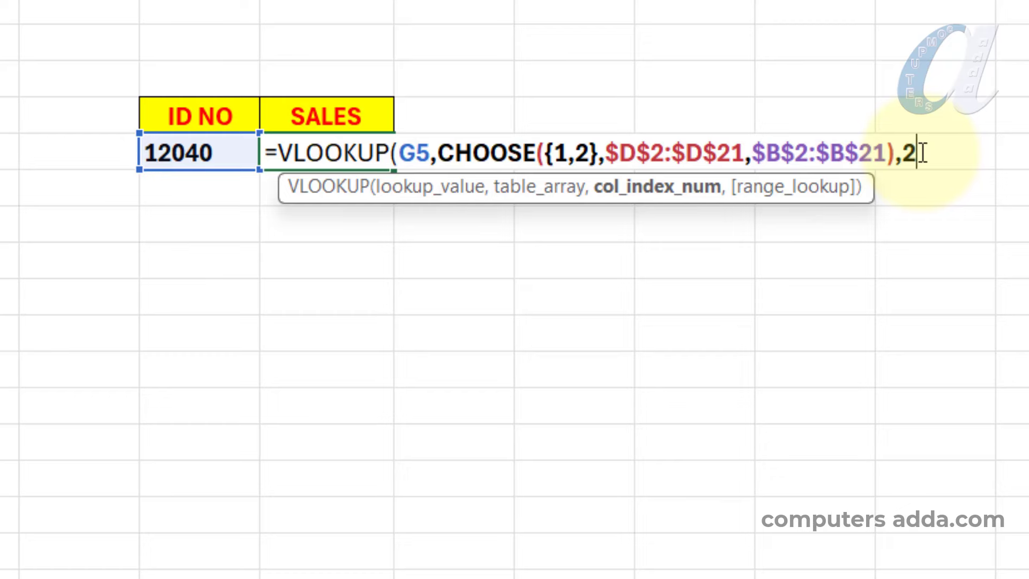
text(,)
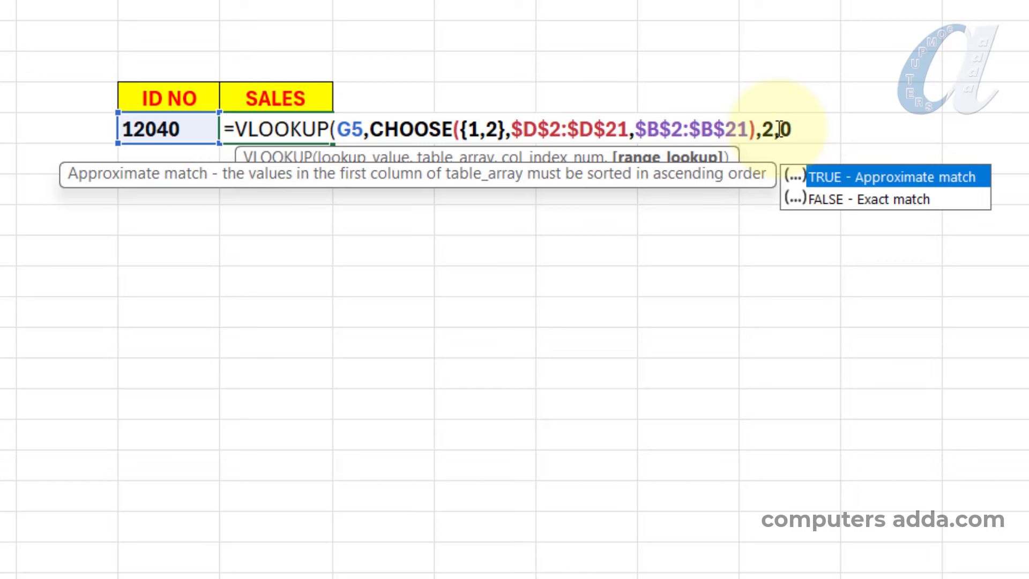
text(0))
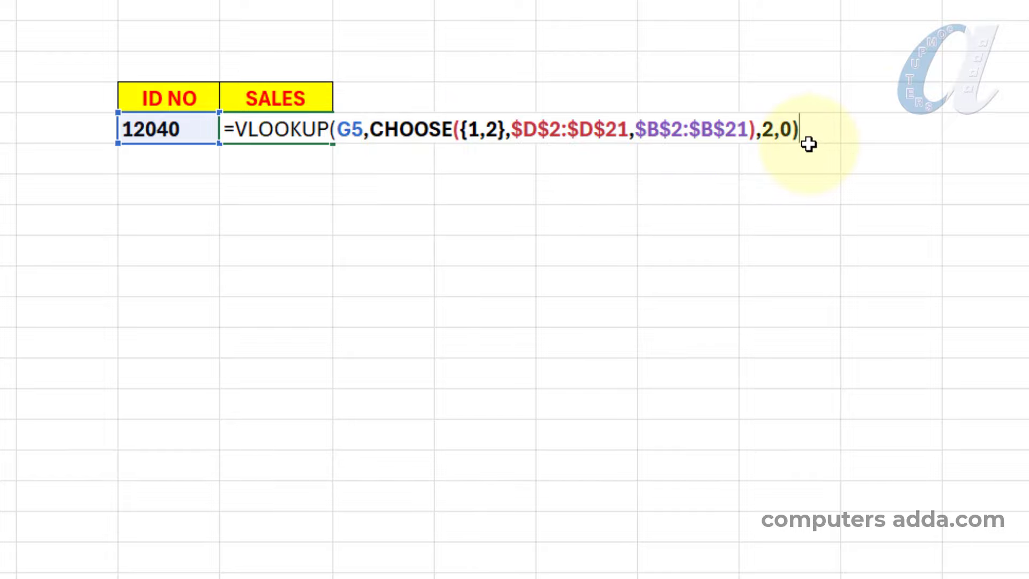
key(Return)
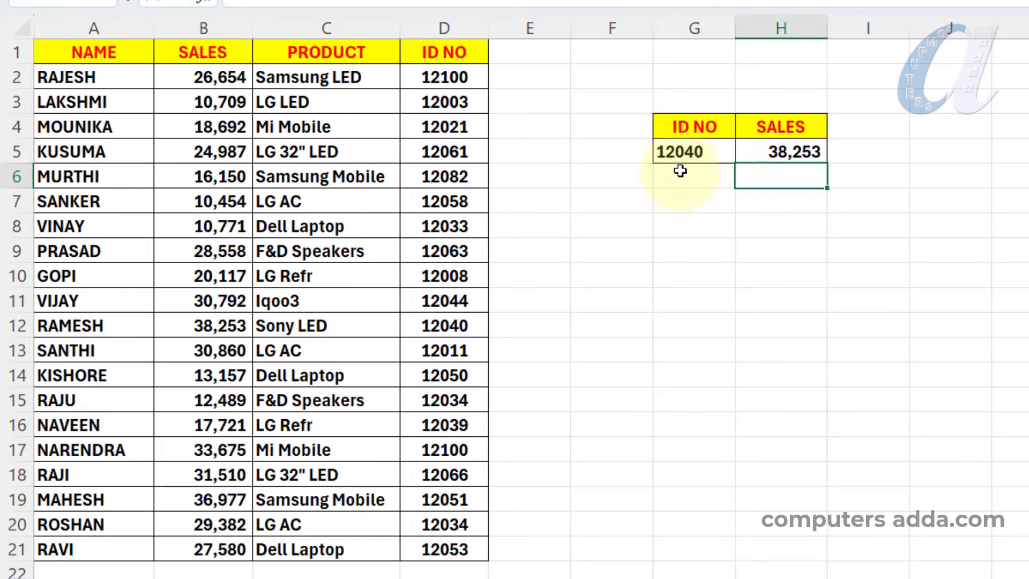
Replace the ID number in G5 with a different one to test the SALES lookup
click(678, 156)
text(12)
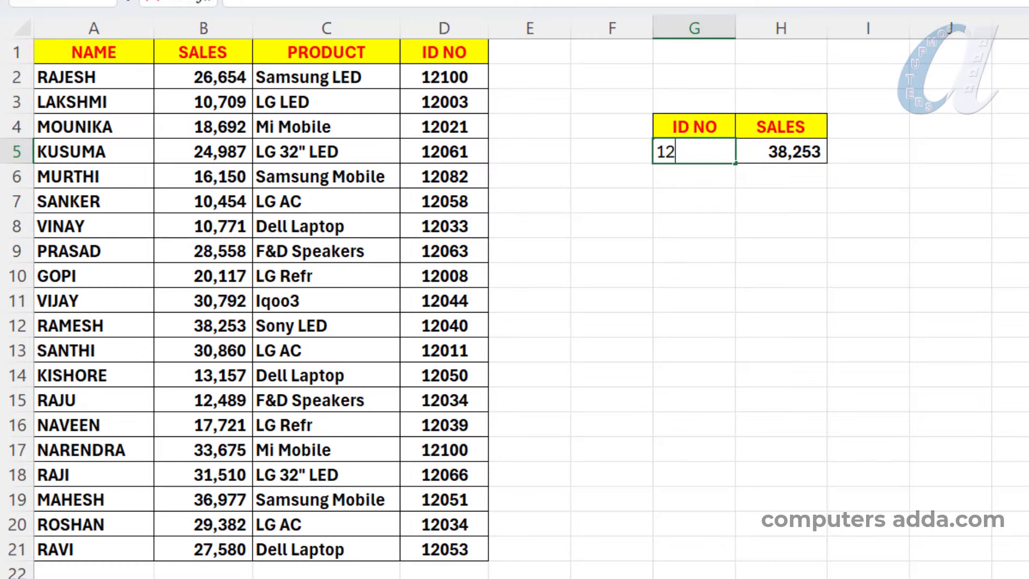
key(Return)
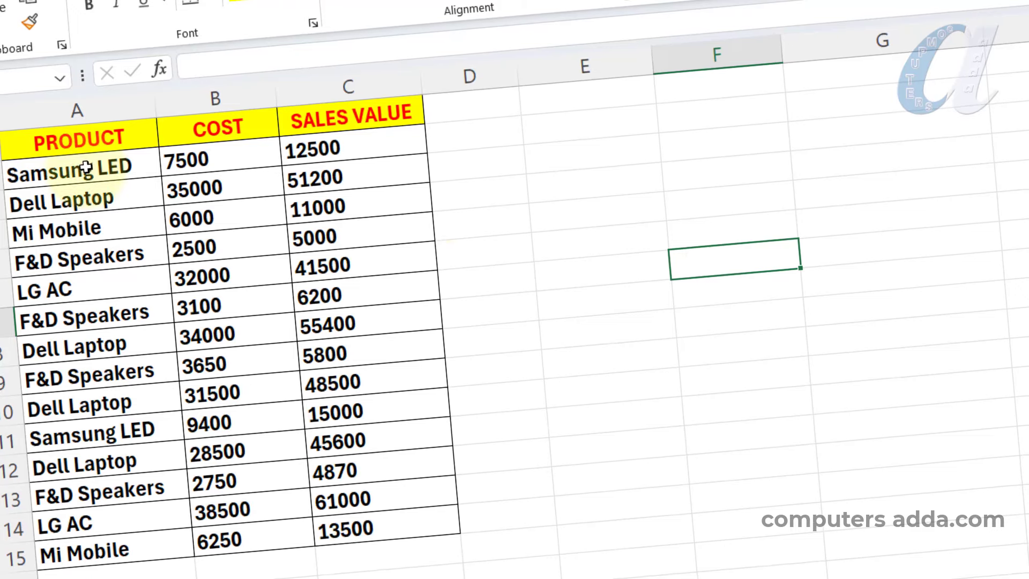
Review the PRODUCT, COST and SALES VALUE columns of the product table on Sheet3
click(86, 169)
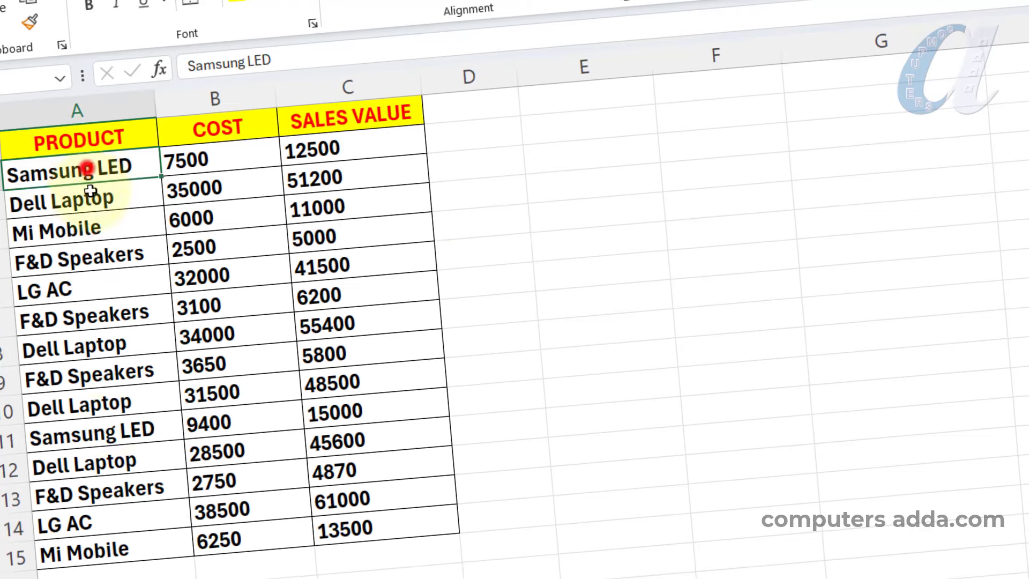
drag(90, 191, 103, 547)
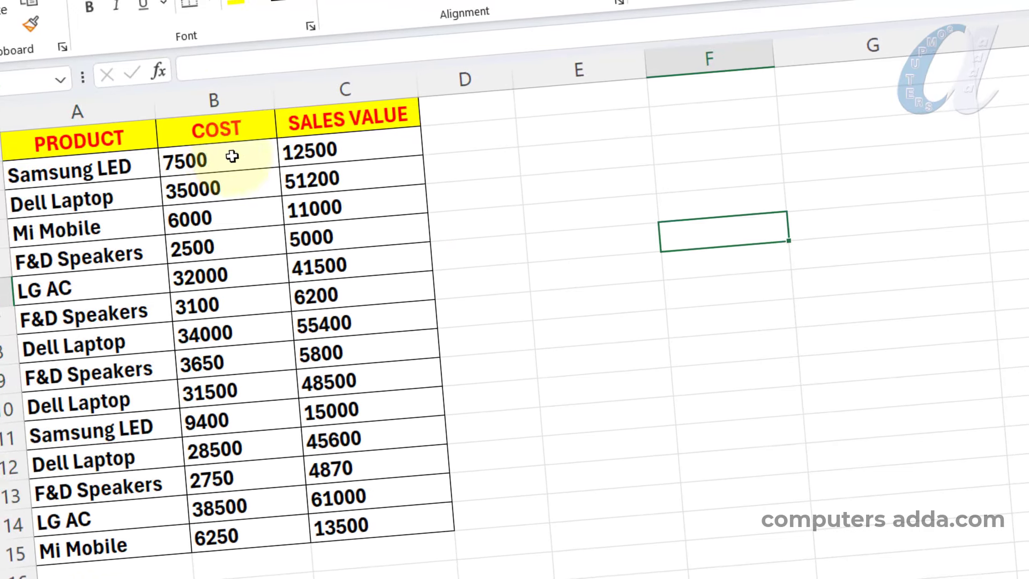
drag(232, 156, 264, 502)
drag(372, 149, 397, 480)
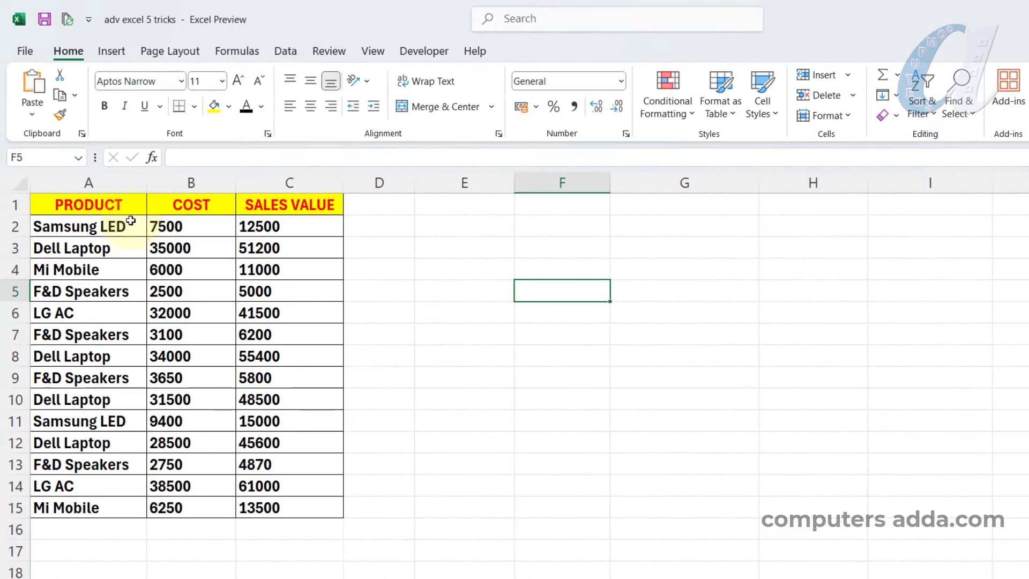
Insert a PivotTable from Sheet3 range A1:C15, placed on the existing worksheet at F1
drag(104, 203, 272, 501)
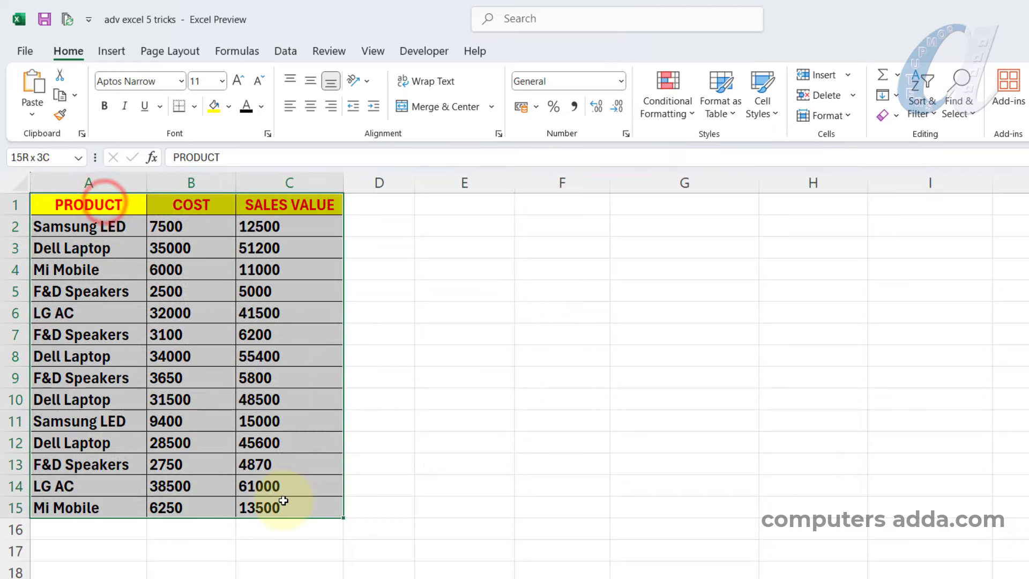
click(112, 52)
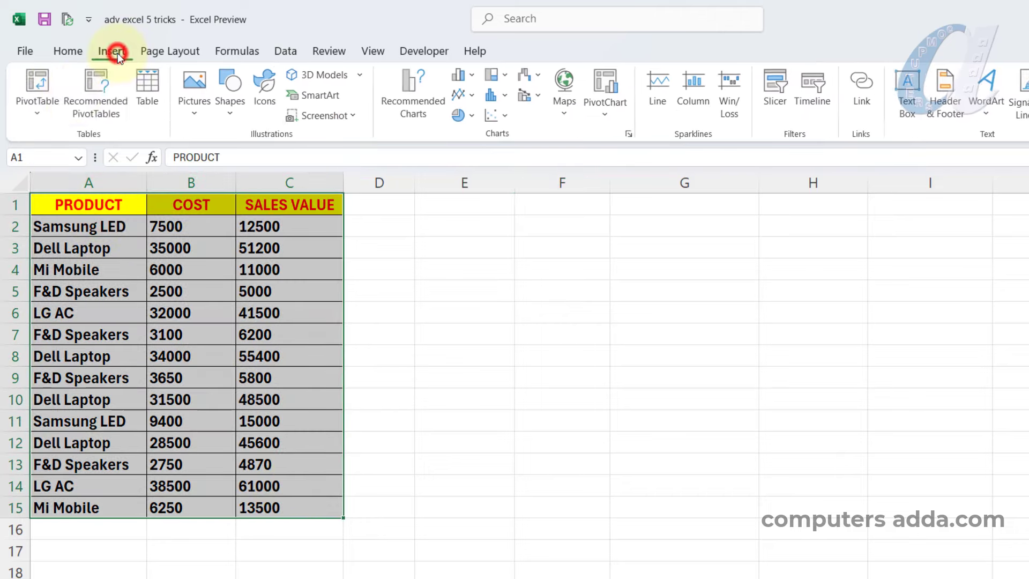
click(33, 85)
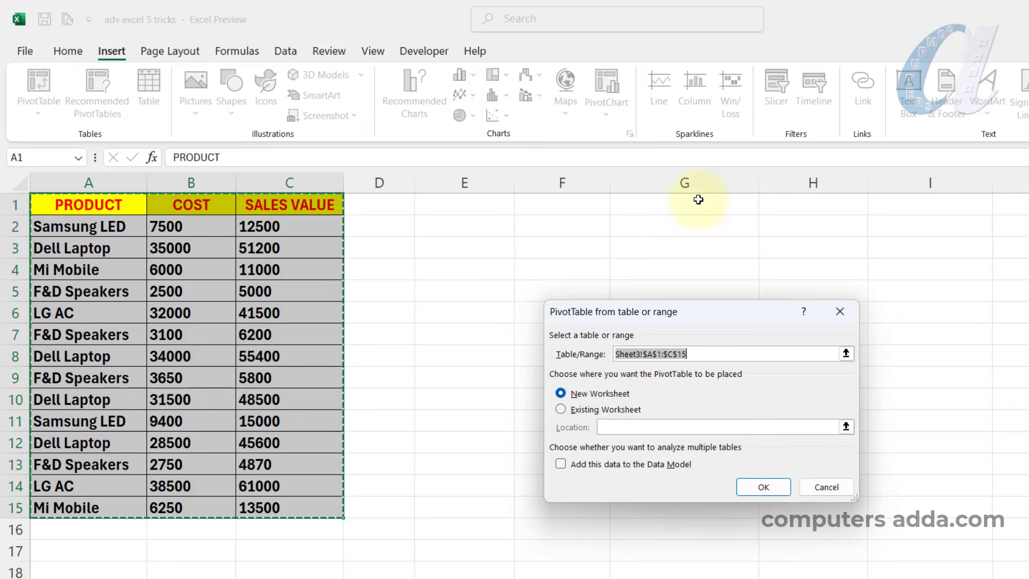
click(562, 409)
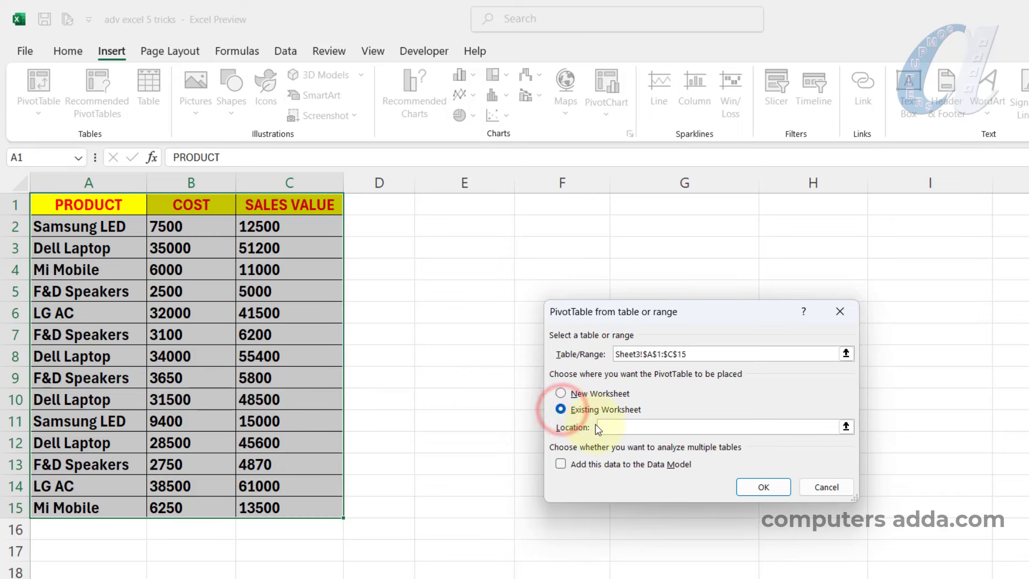
click(546, 203)
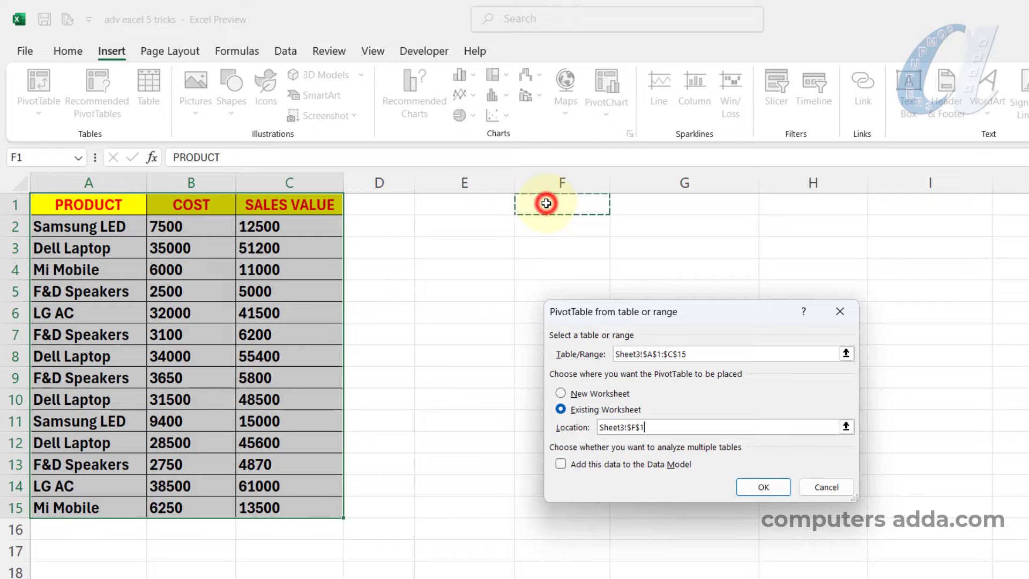
click(761, 485)
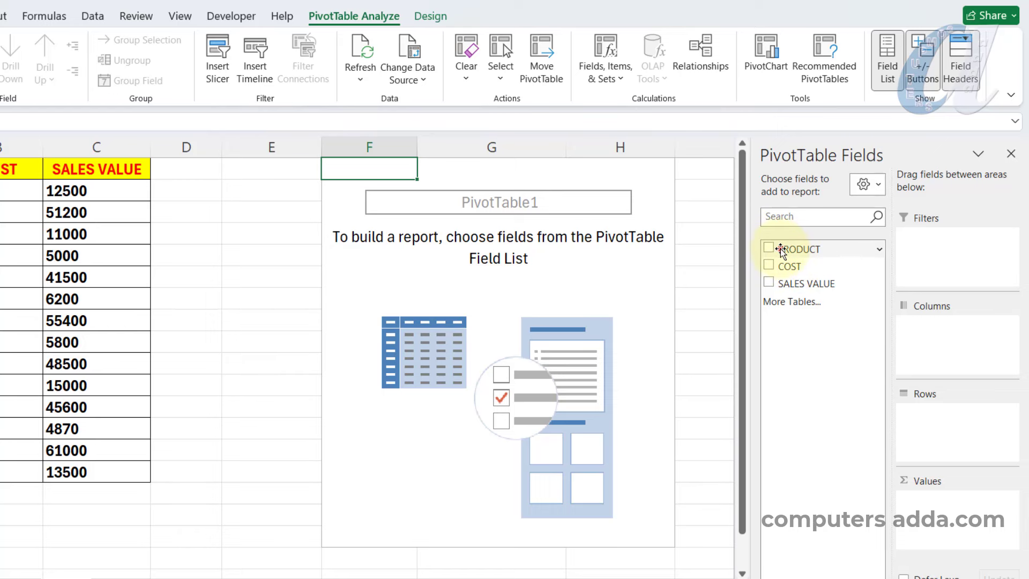
Build the PivotTable with PRODUCT in Rows and both COST and SALES VALUE in Values
drag(781, 252, 958, 439)
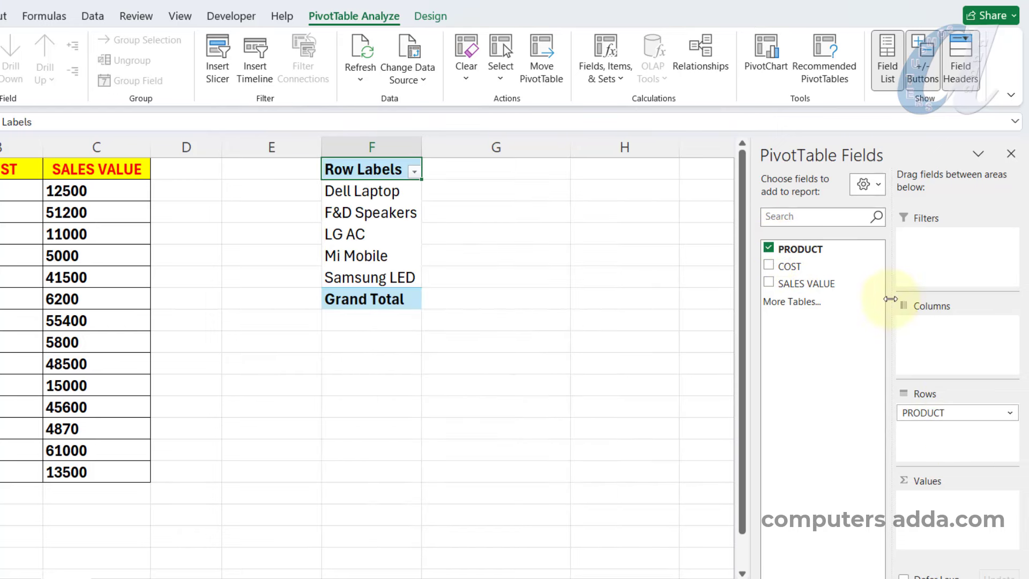
drag(788, 267, 949, 514)
drag(786, 283, 946, 524)
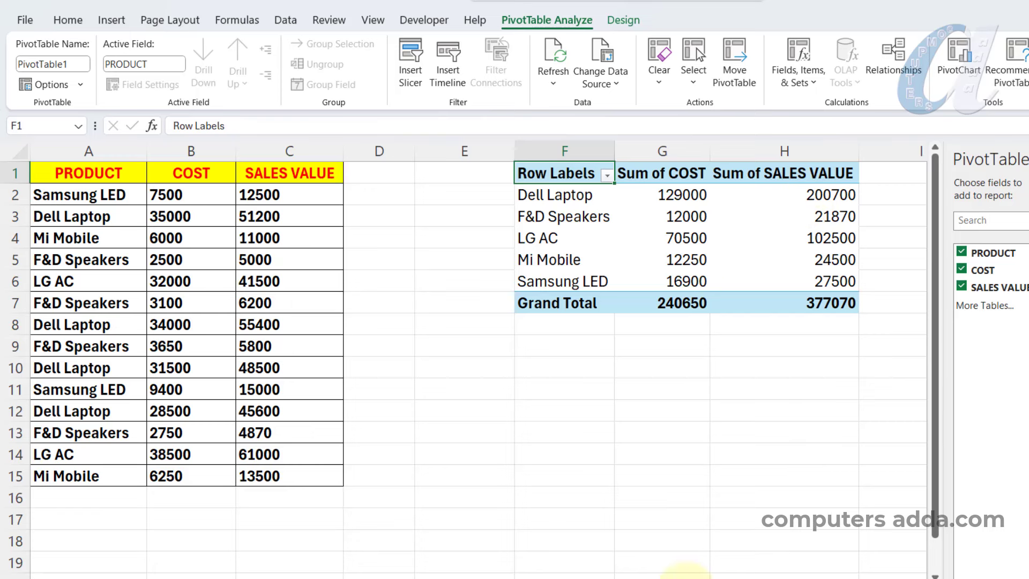
drag(675, 578, 826, 578)
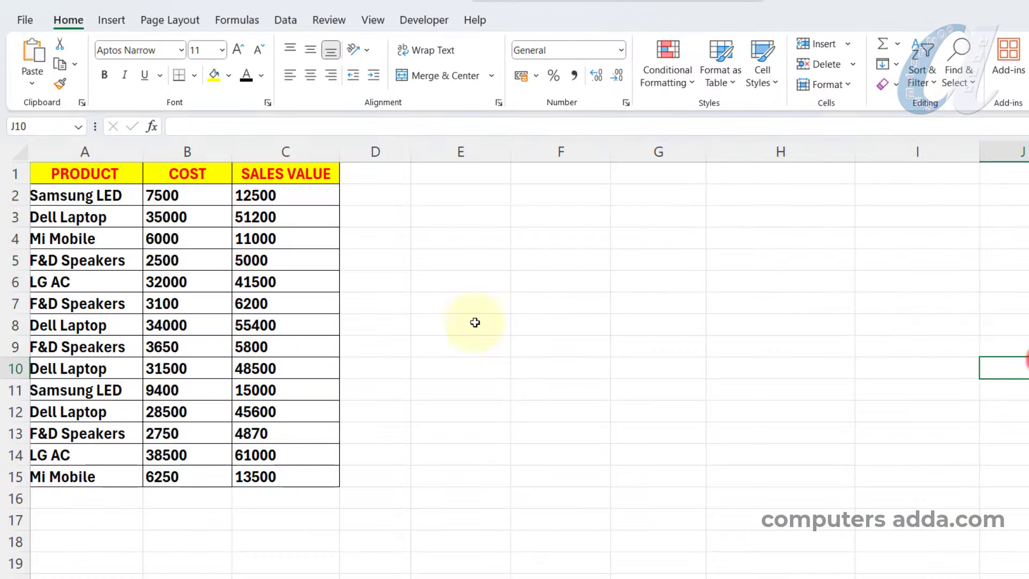
Add a PROFIT header in D1 with the same formatting as the SALES VALUE header
click(316, 180)
drag(340, 182, 395, 176)
click(395, 176)
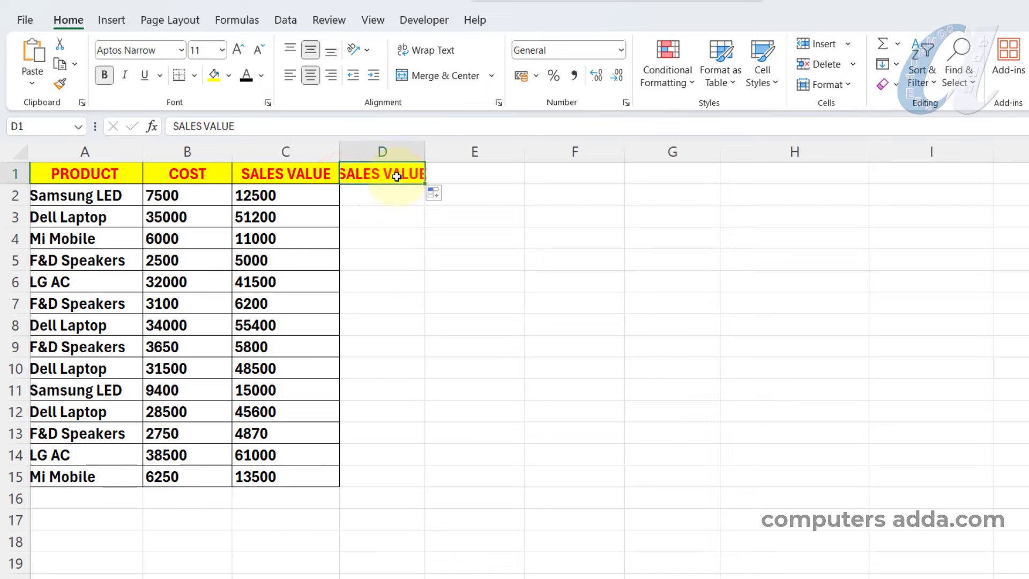
text(PROFIT)
key(Return)
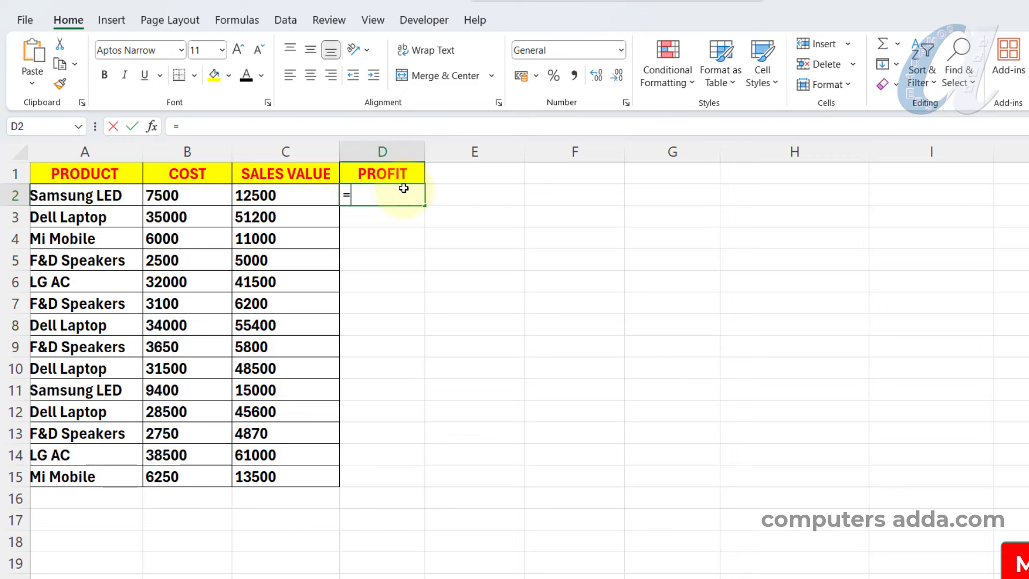
Calculate profit in D2 with =C2-B2, fill it down to D15 and make the results bold
click(296, 196)
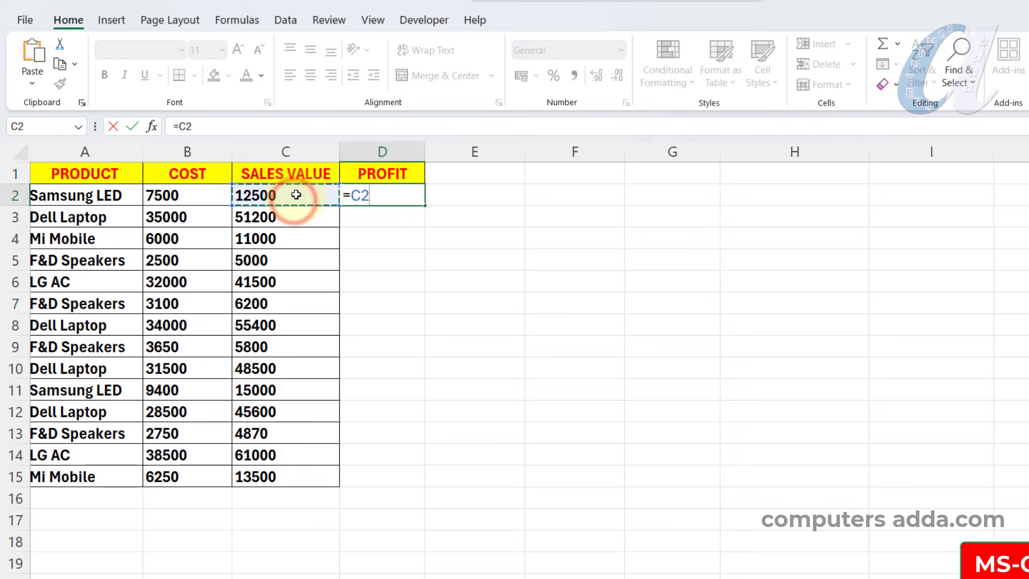
text(-)
click(193, 195)
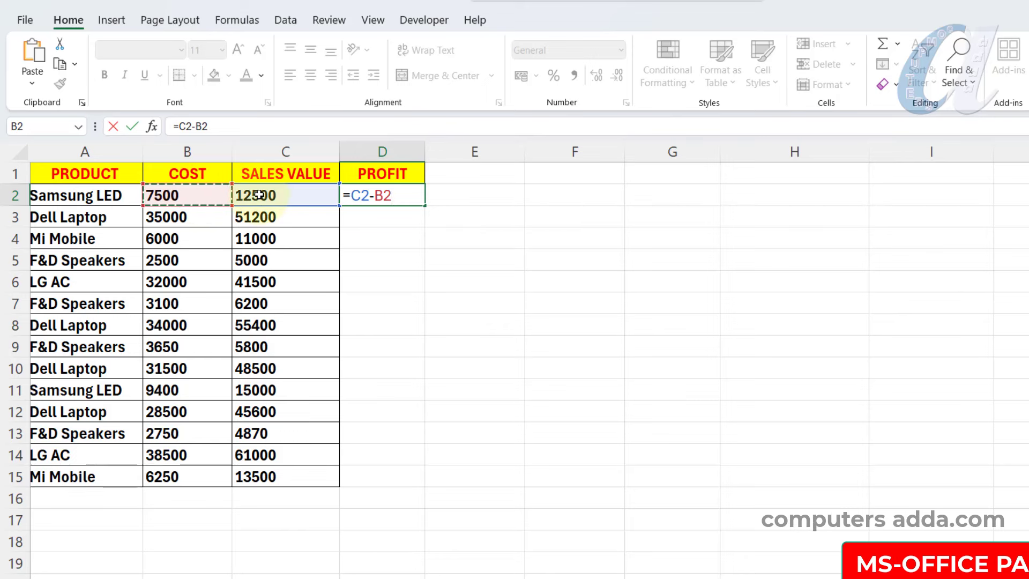
key(Return)
click(383, 196)
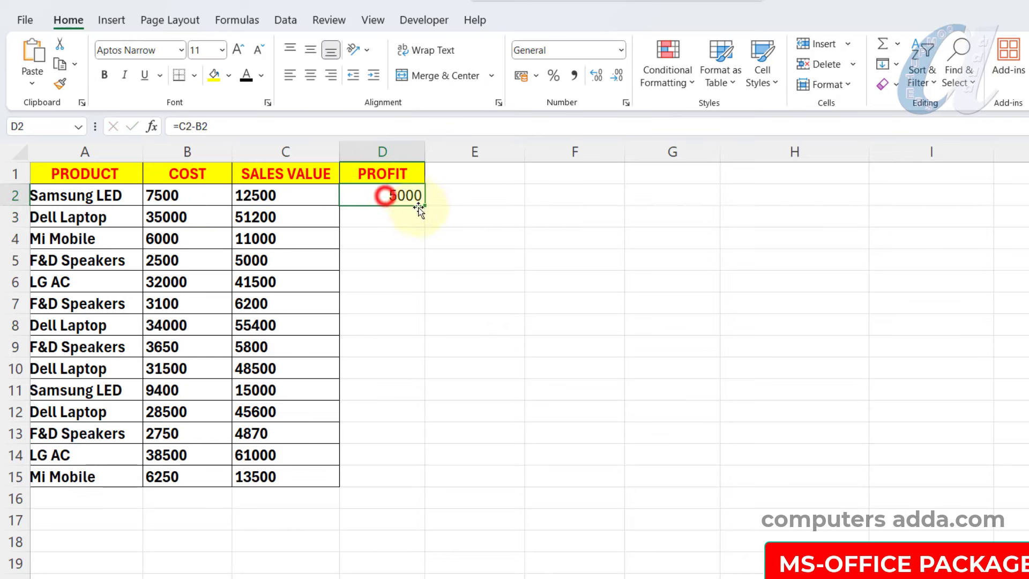
drag(424, 206, 384, 487)
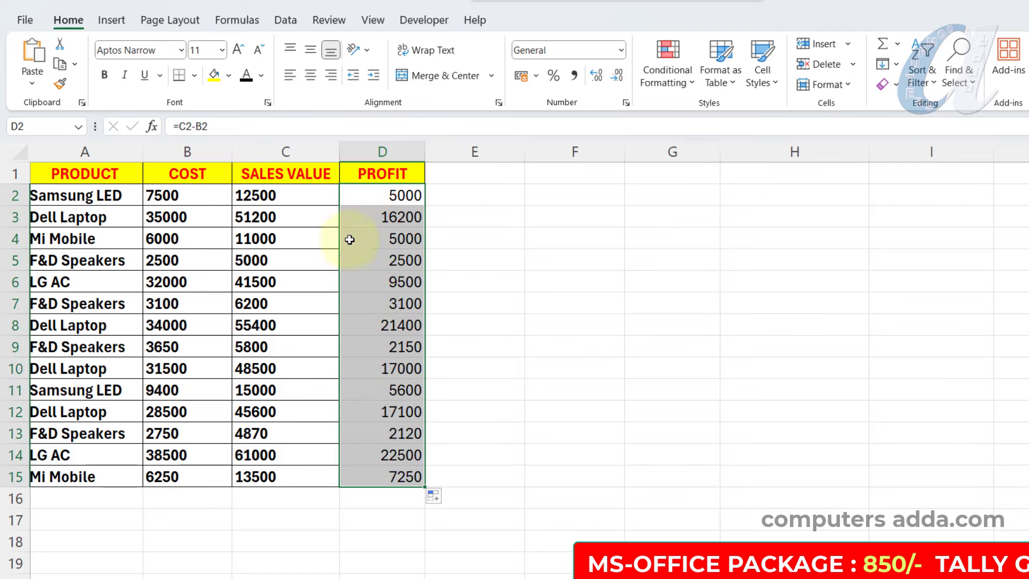
click(104, 75)
drag(91, 167, 379, 471)
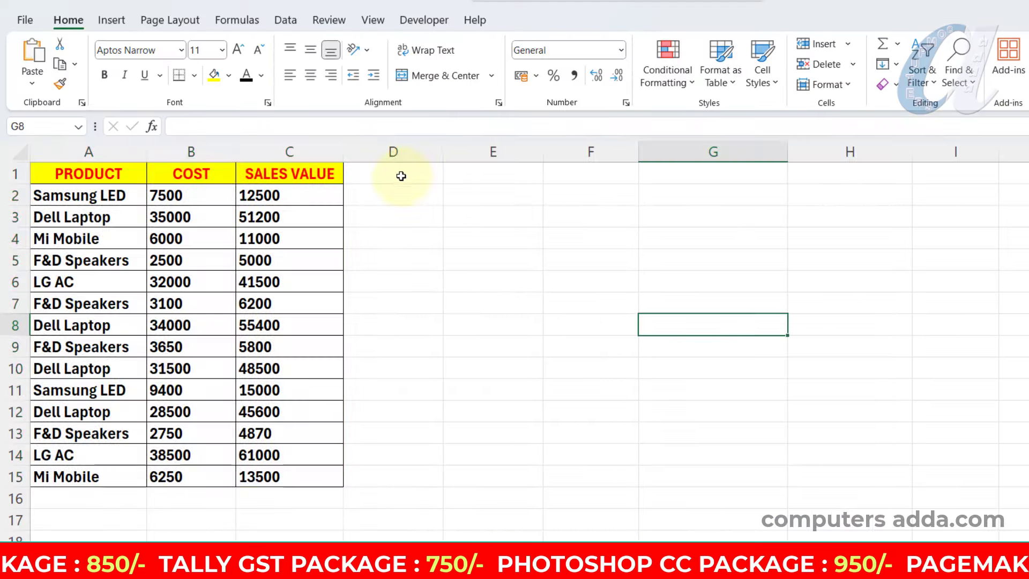
Review the empty cells D1:D15 and the product table's PRODUCT, COST and SALES VALUE columns
drag(401, 176, 397, 477)
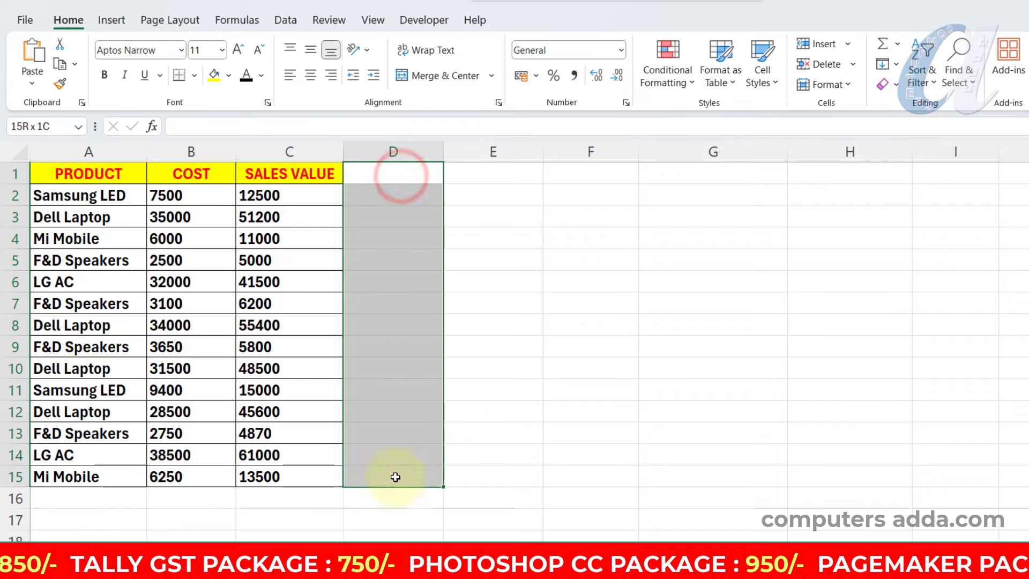
click(85, 173)
mouse_move(85, 172)
mouse_down()
mouse_move(275, 391)
mouse_move(285, 467)
mouse_up()
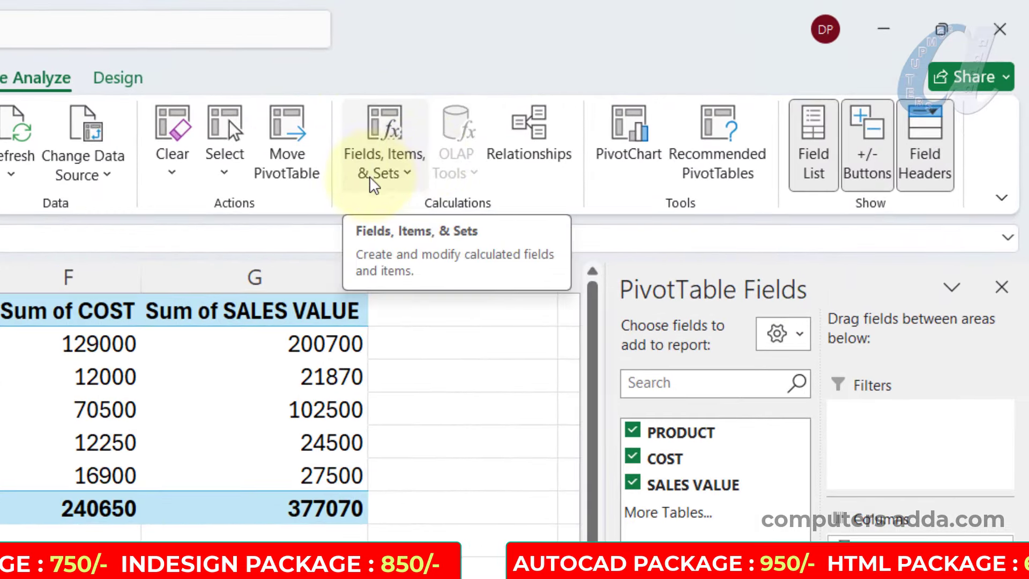
Start a calculated field for the PivotTable and name it PROFIT
click(406, 178)
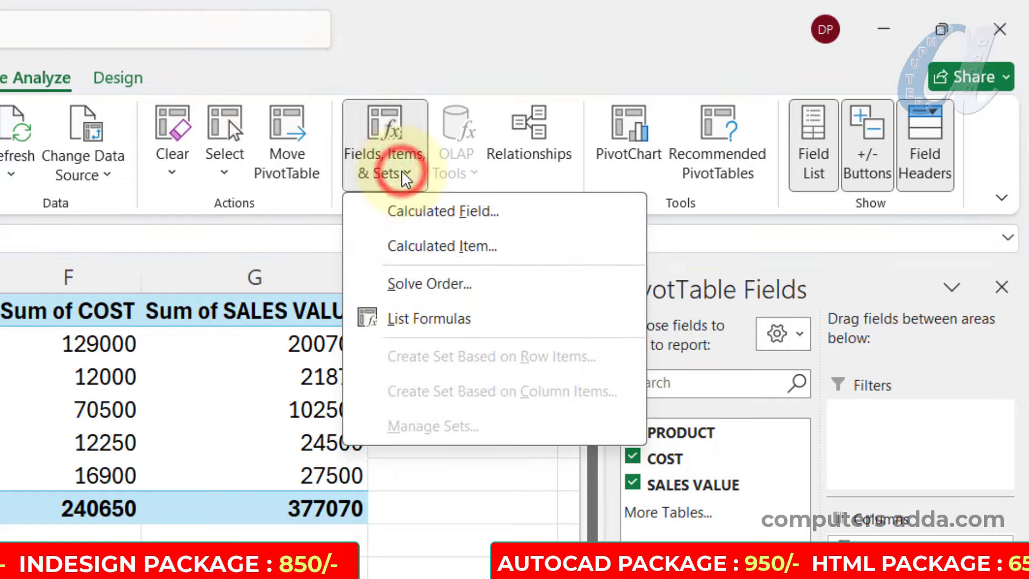
click(410, 211)
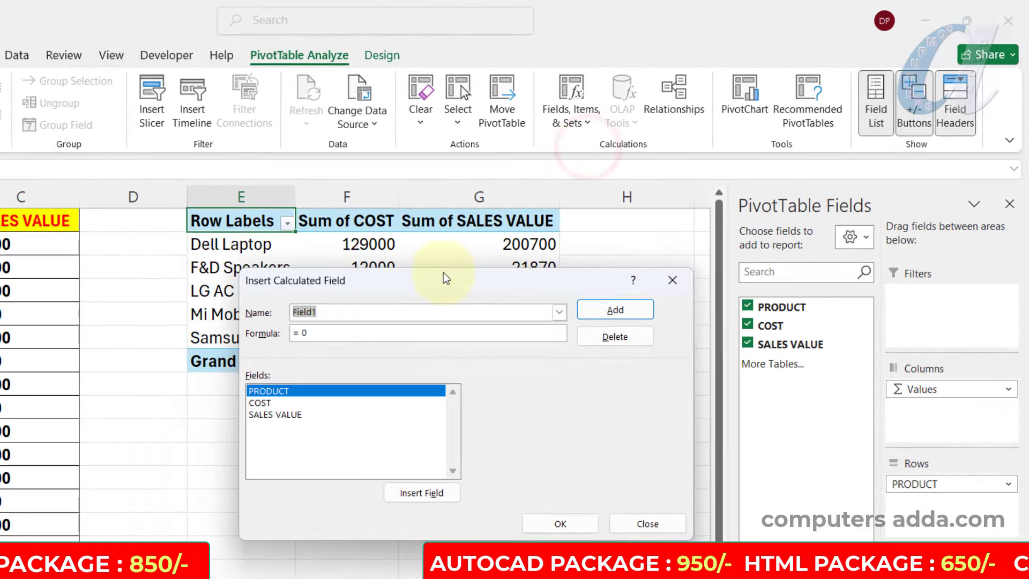
drag(447, 278, 366, 400)
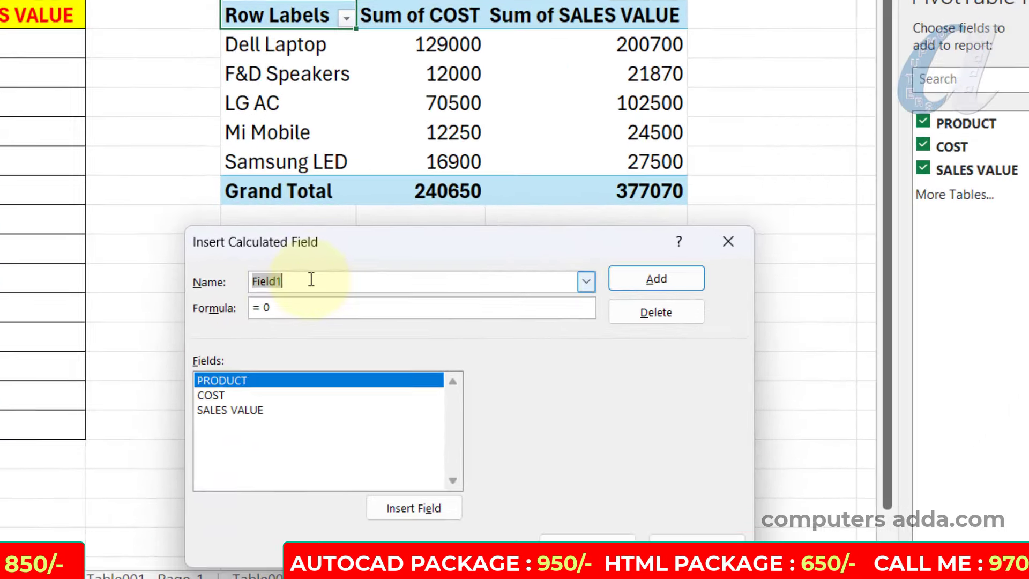
drag(258, 431, 183, 432)
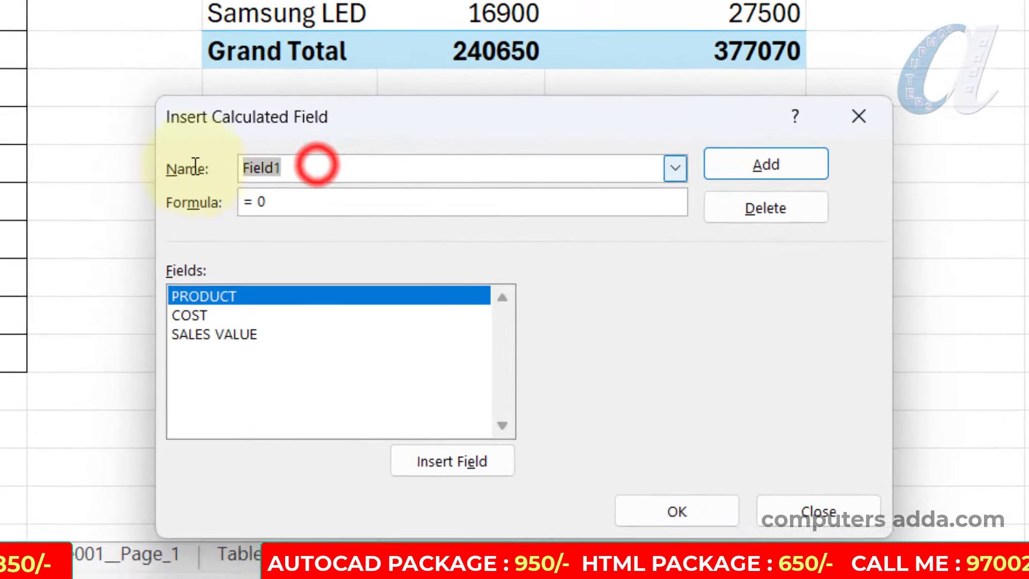
text(PR)
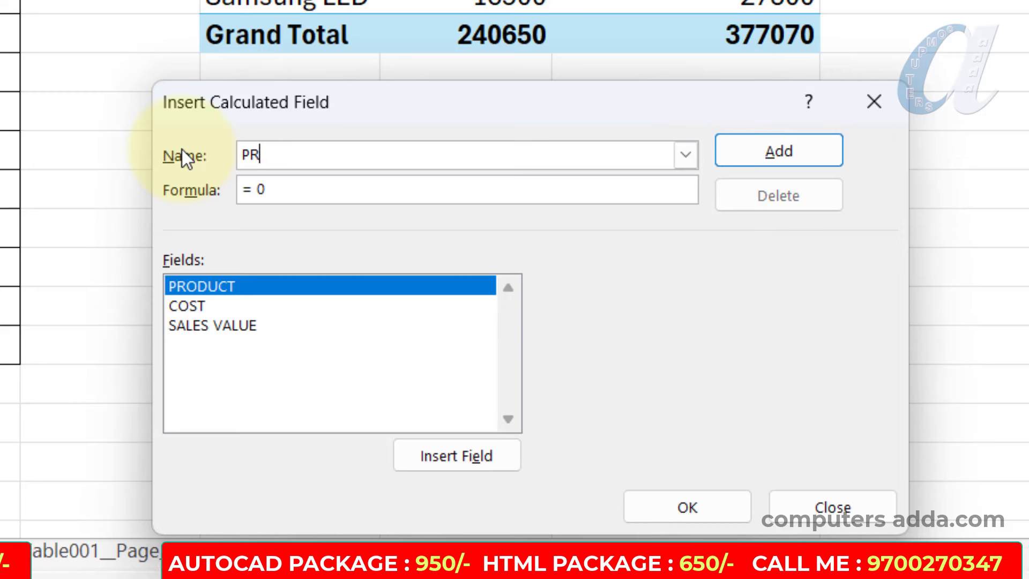
text(OFIT)
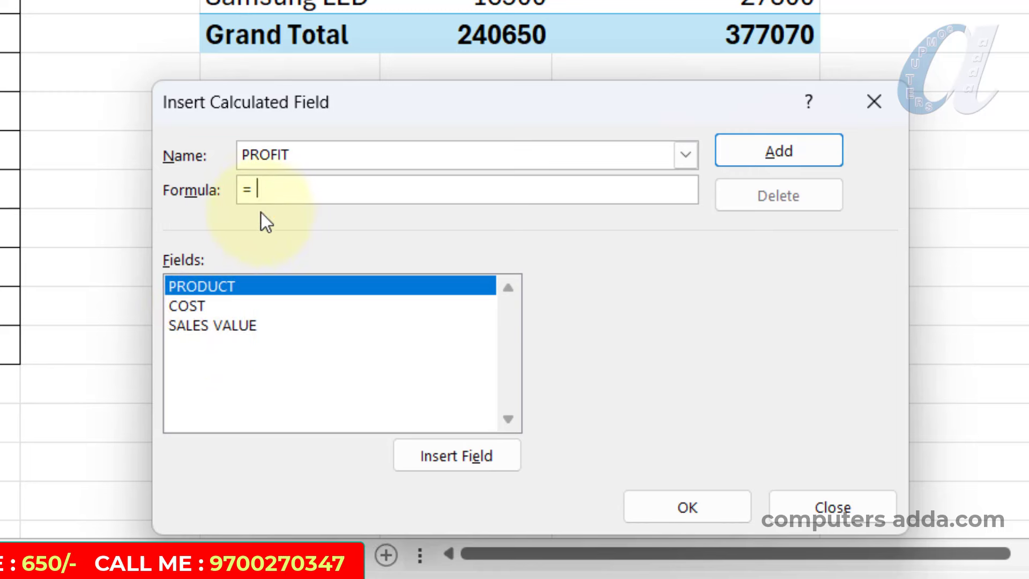
Define the PROFIT field's formula as = 'SALES VALUE'- COST and add the field to the PivotTable
click(232, 324)
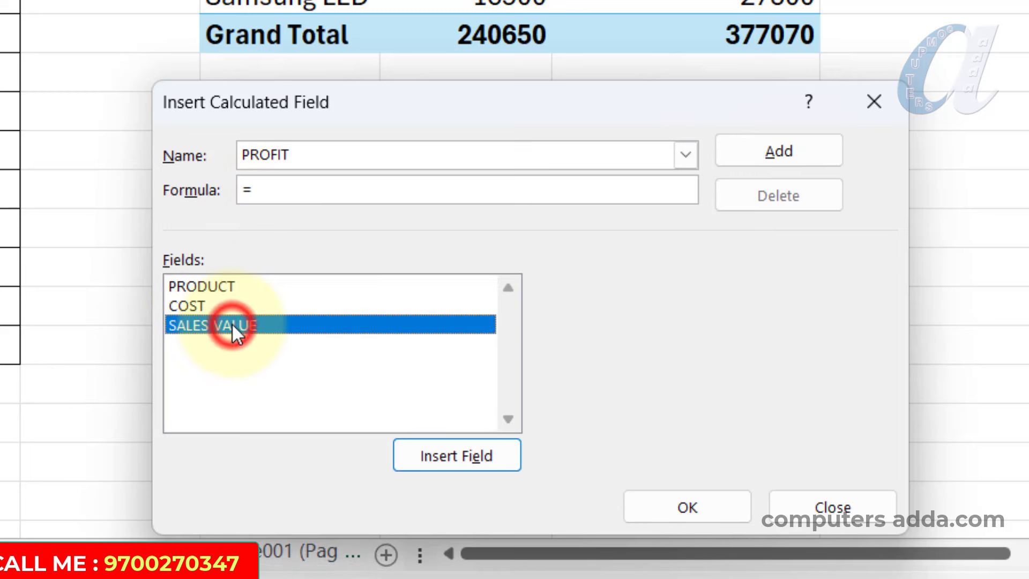
click(440, 459)
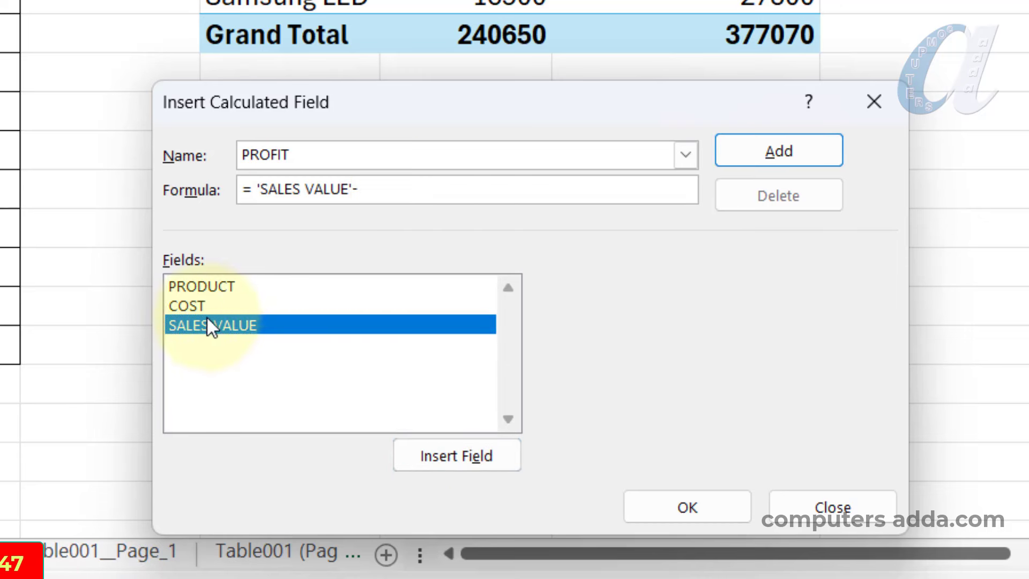
click(185, 306)
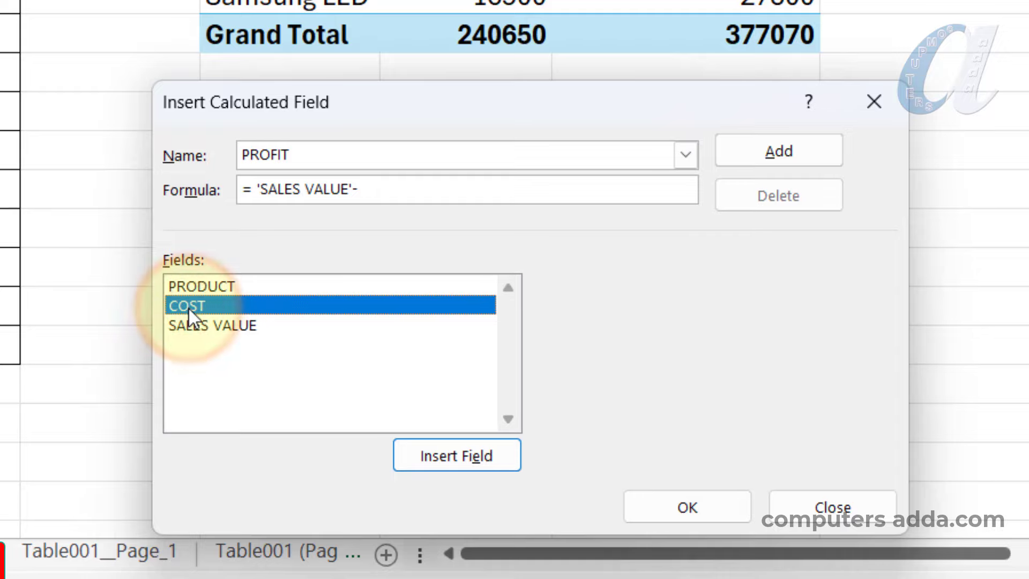
click(449, 457)
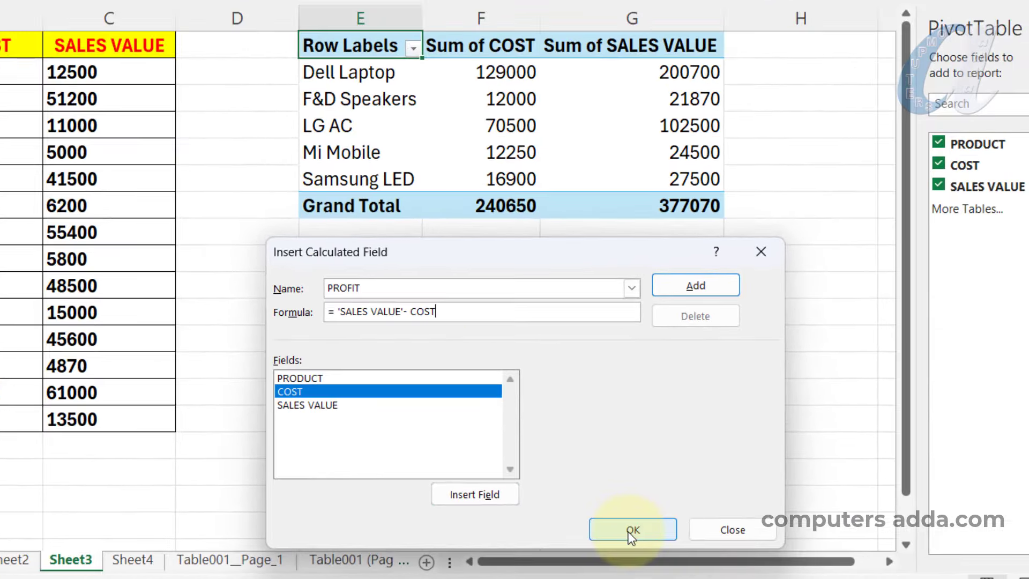
click(687, 507)
click(628, 531)
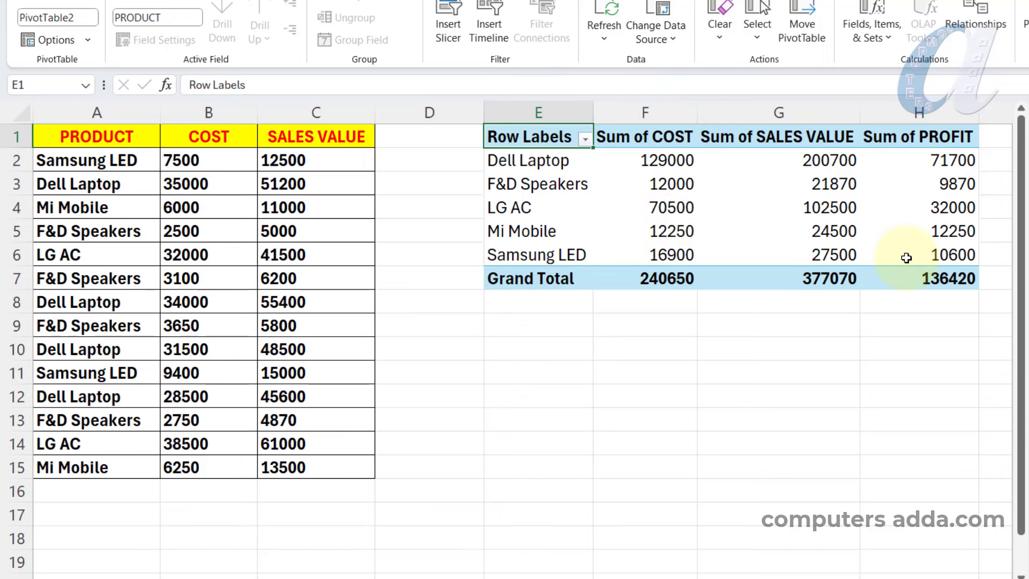
Review the ID & NAME, PLACE and SALES columns together with the ID and SALES lookup cells E4 and F4
mouse_move(906, 258)
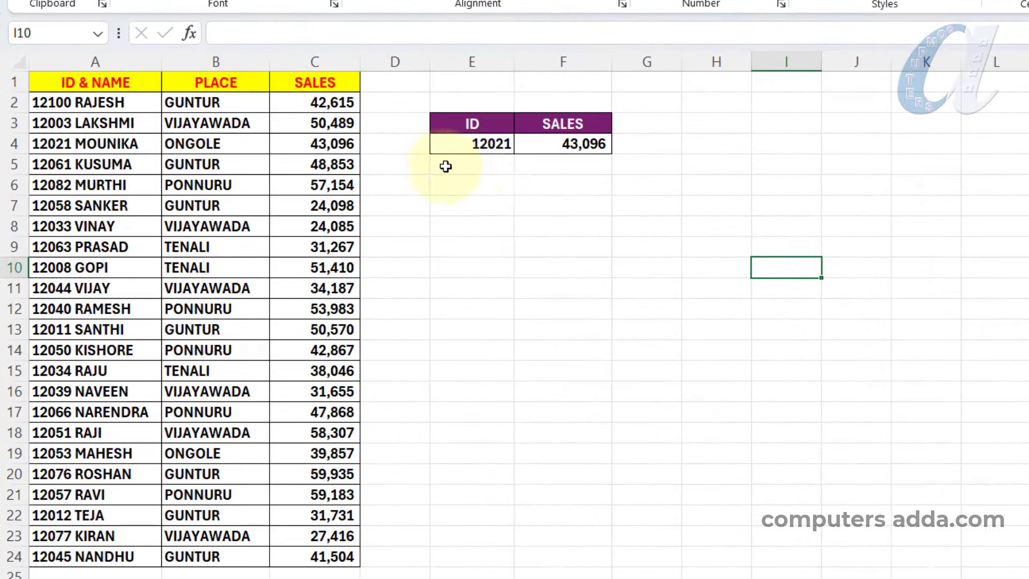
drag(115, 102, 118, 246)
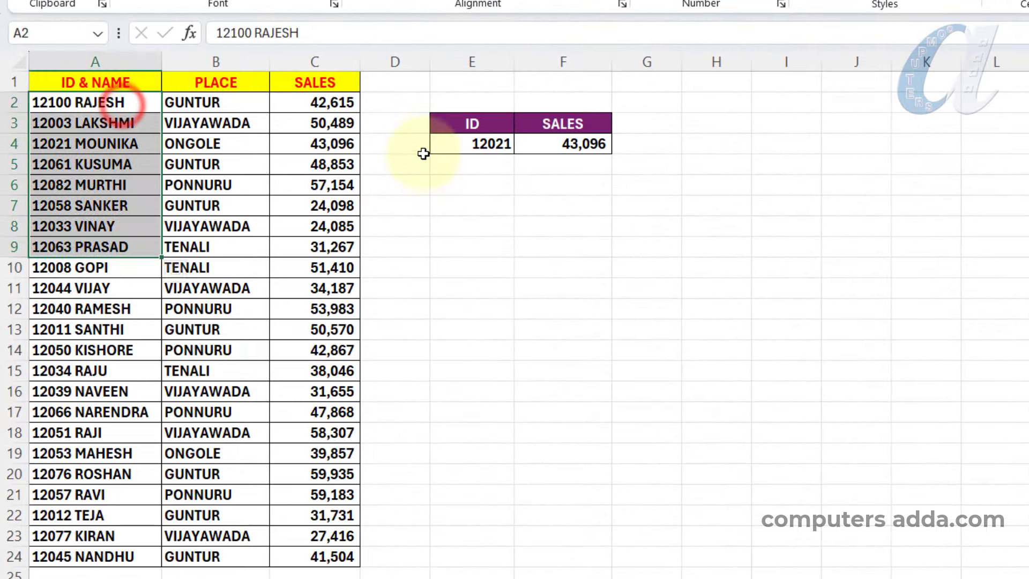
click(485, 146)
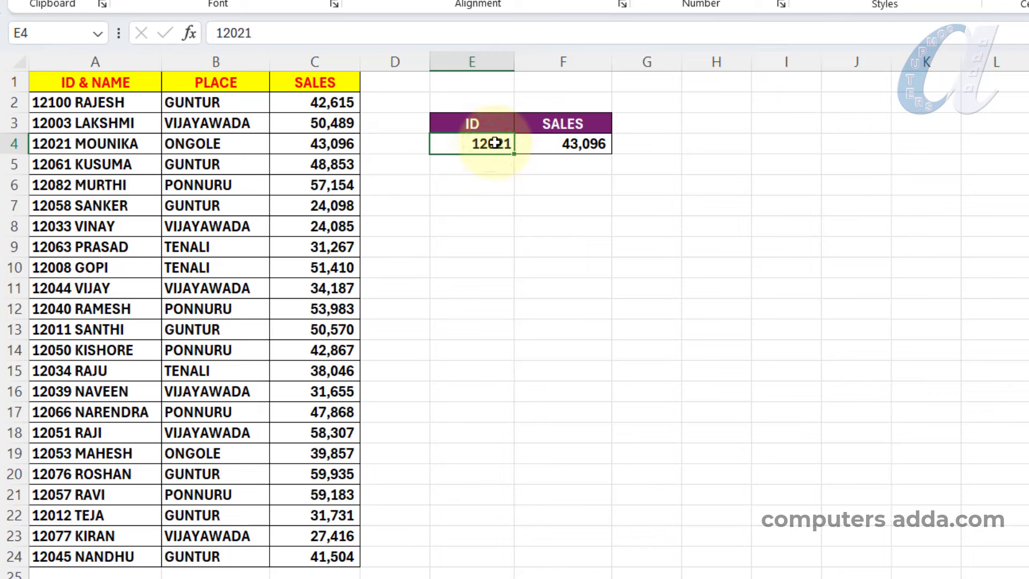
drag(99, 97, 86, 534)
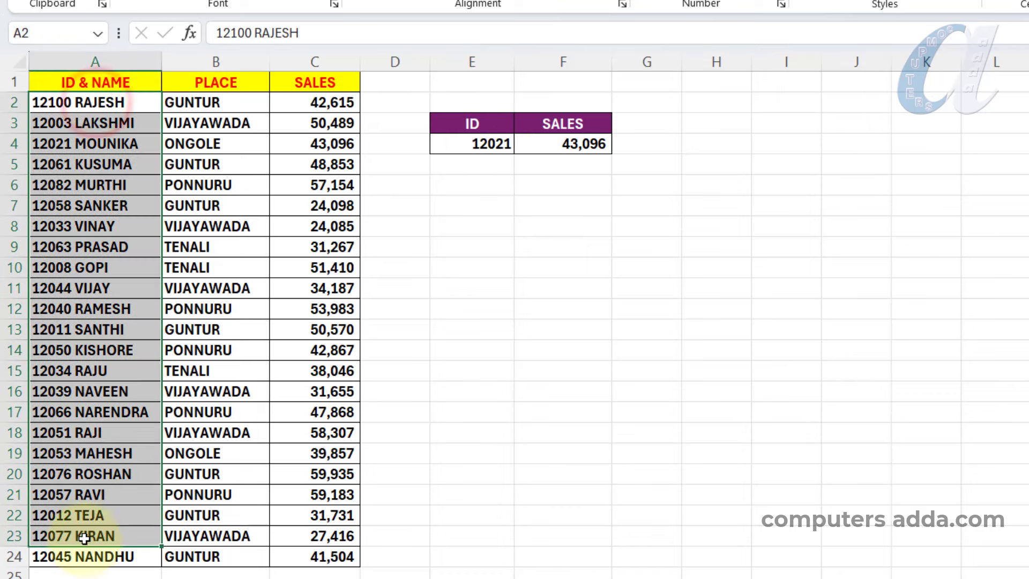
drag(241, 103, 236, 309)
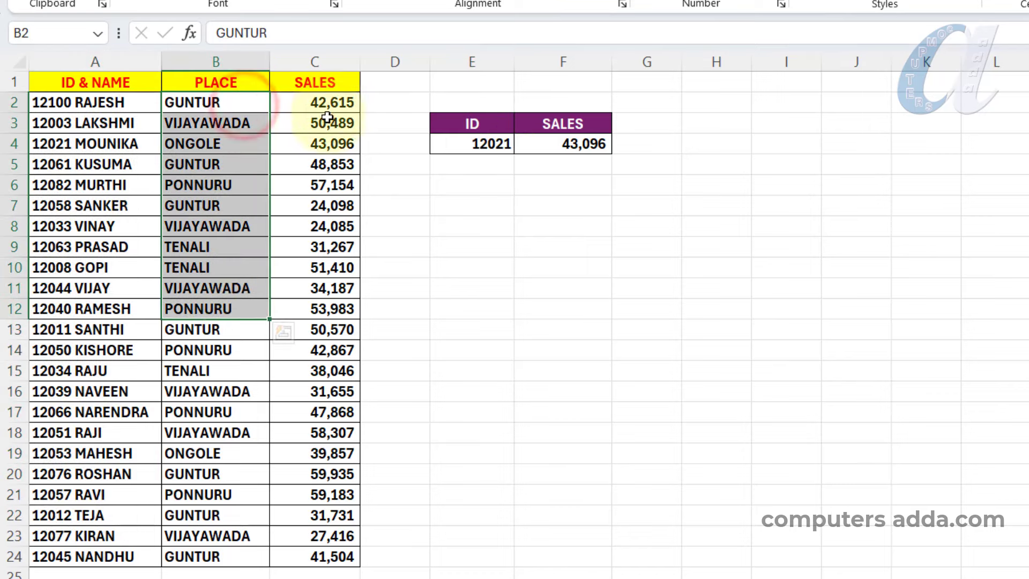
drag(331, 107, 321, 412)
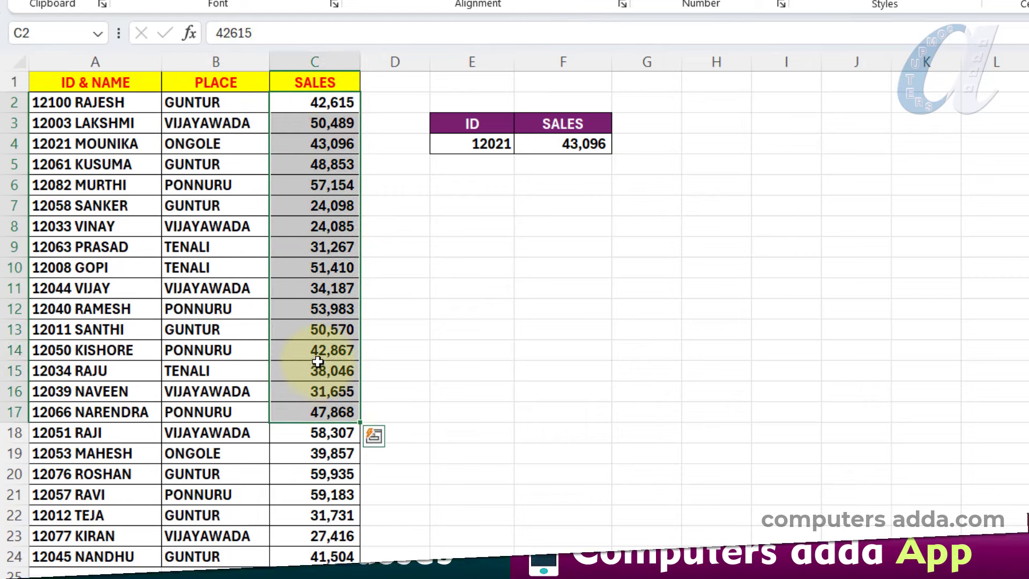
click(797, 228)
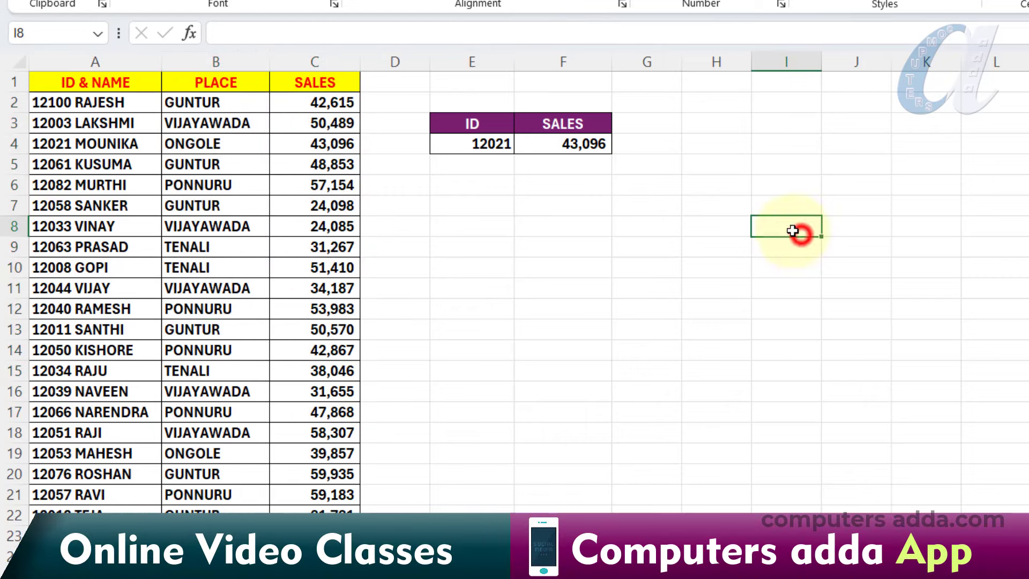
click(478, 144)
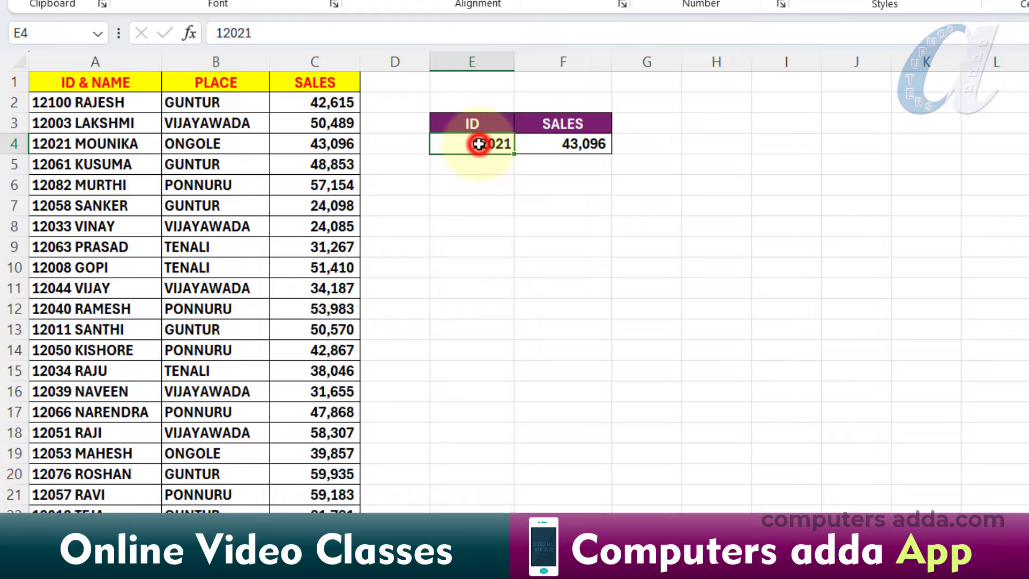
click(588, 145)
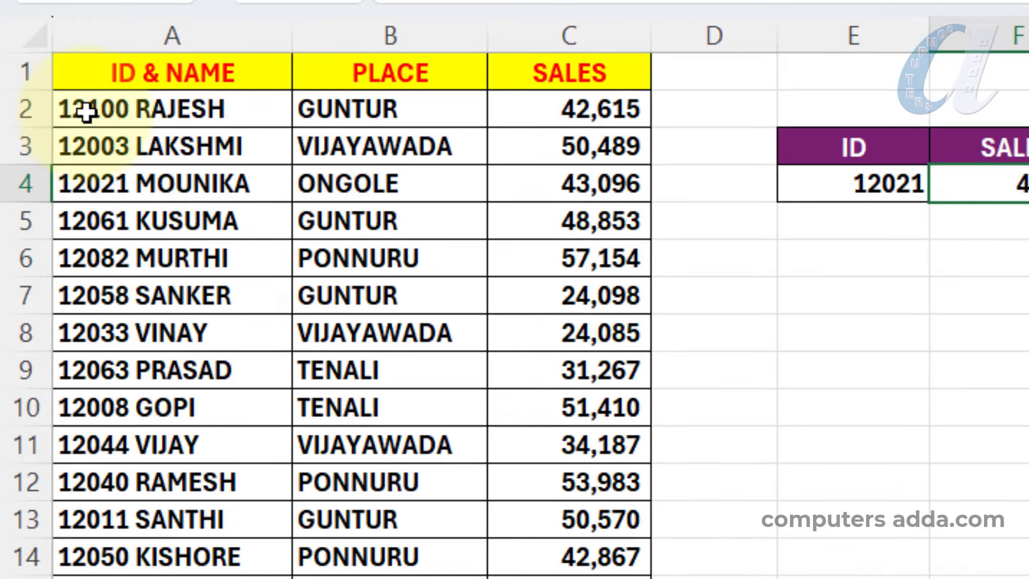
Examine the combined ID and name entries in column A against the ID-only lookup value in E4
drag(211, 113, 219, 577)
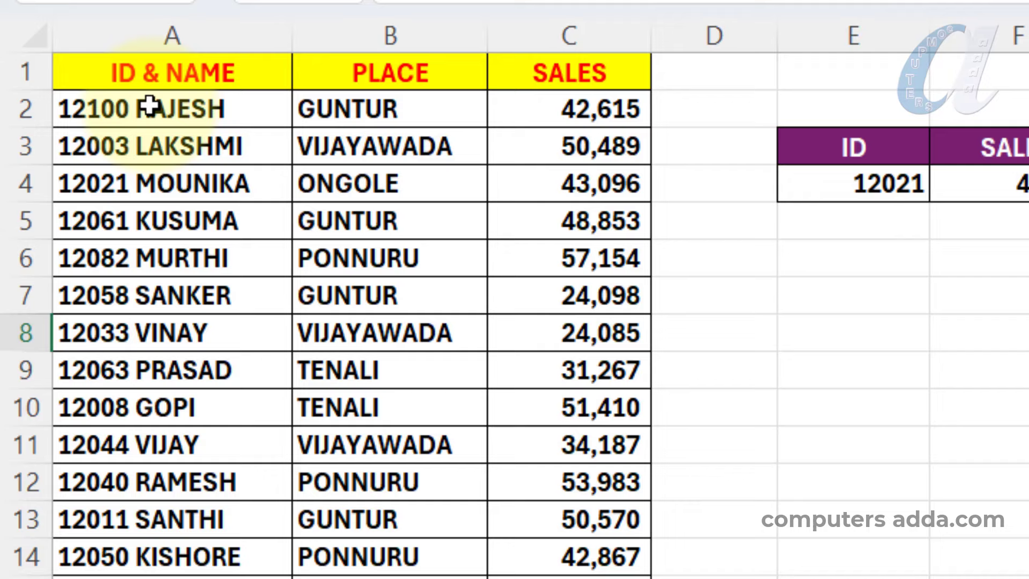
drag(149, 105, 149, 577)
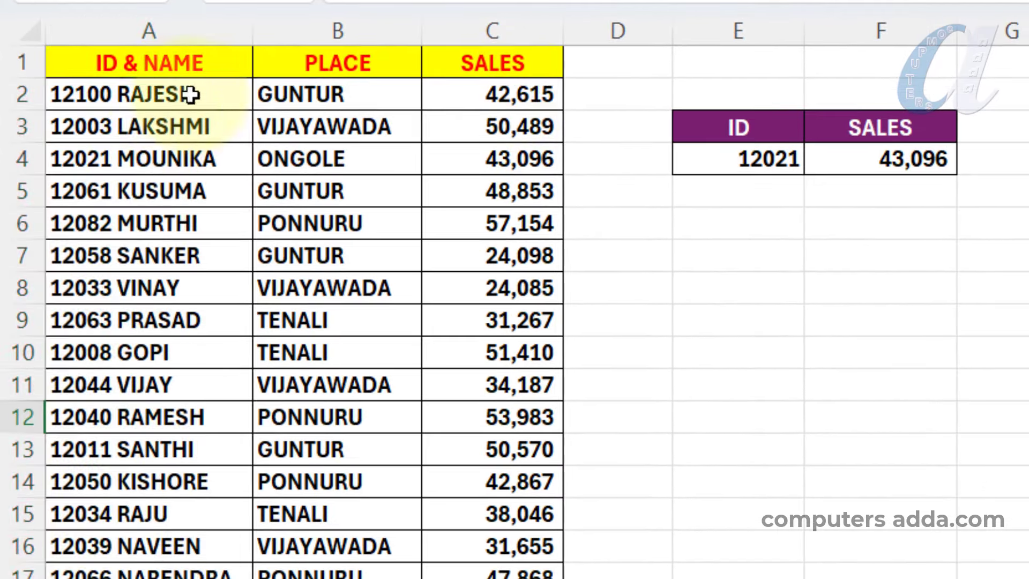
drag(175, 101, 175, 577)
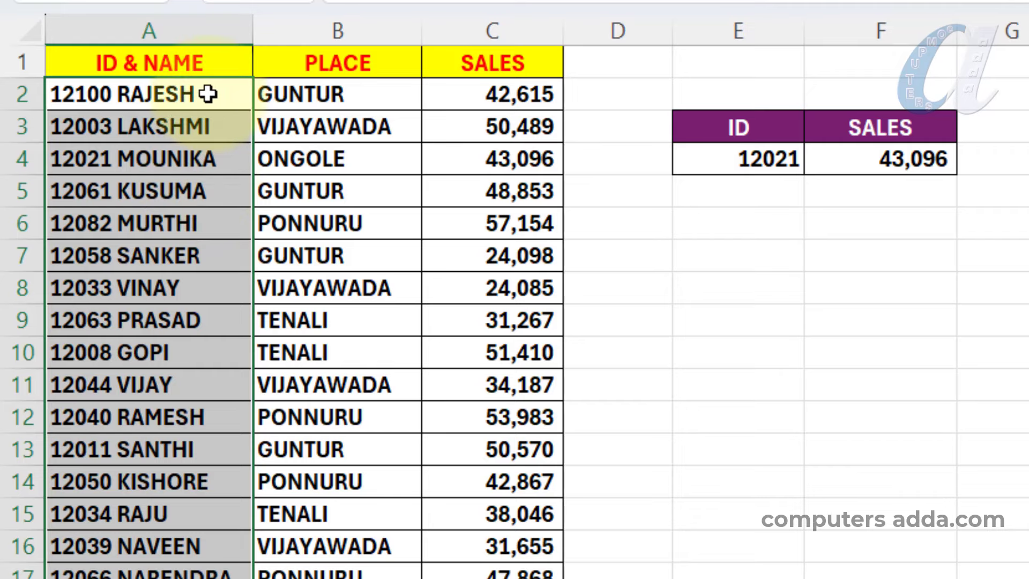
drag(205, 95, 231, 578)
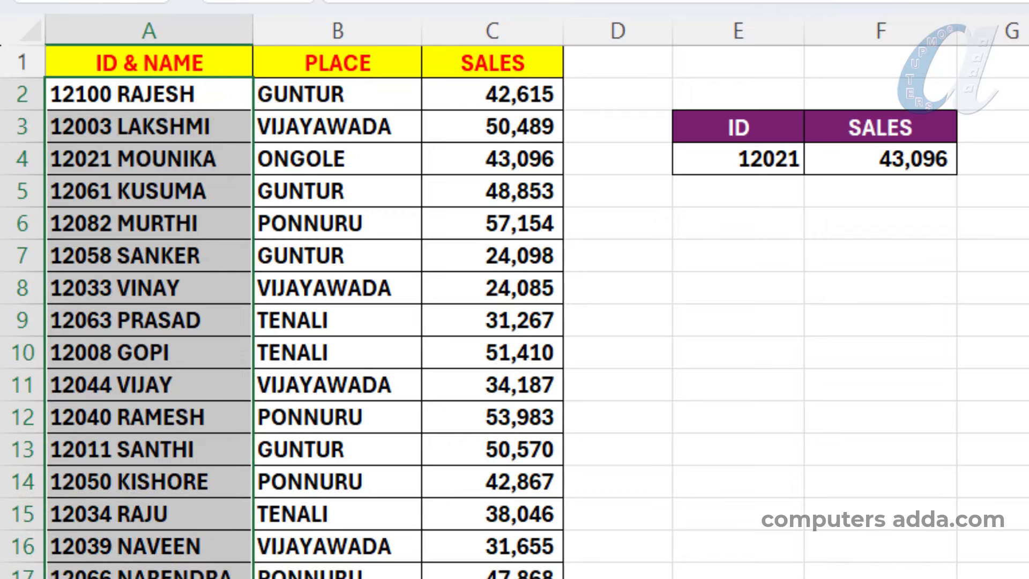
click(81, 93)
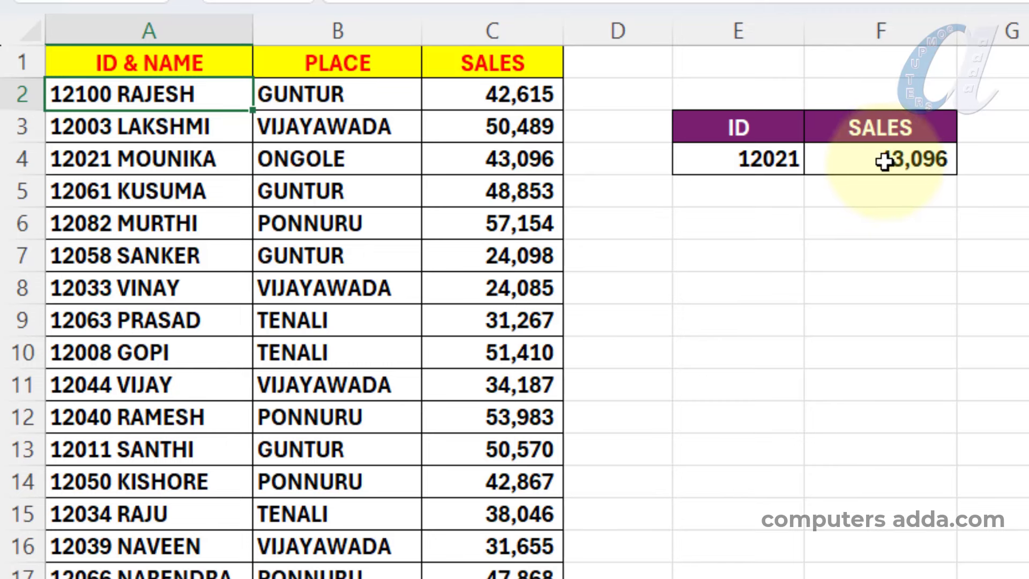
click(729, 164)
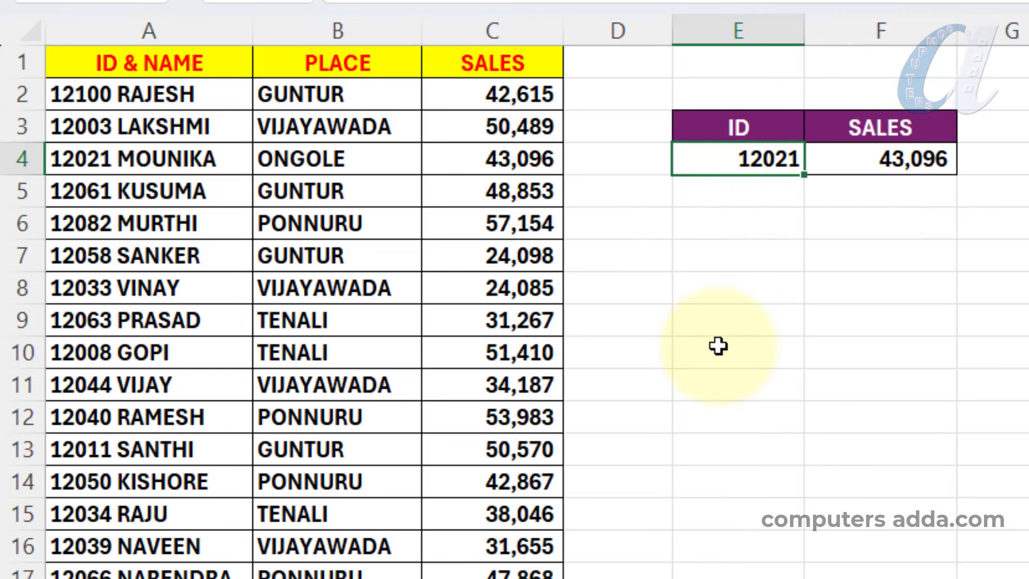
Set the lookup ID in E4 to the ID from A8, and start a VLOOKUP in F4 with lookup value E4&"*"
key(Return)
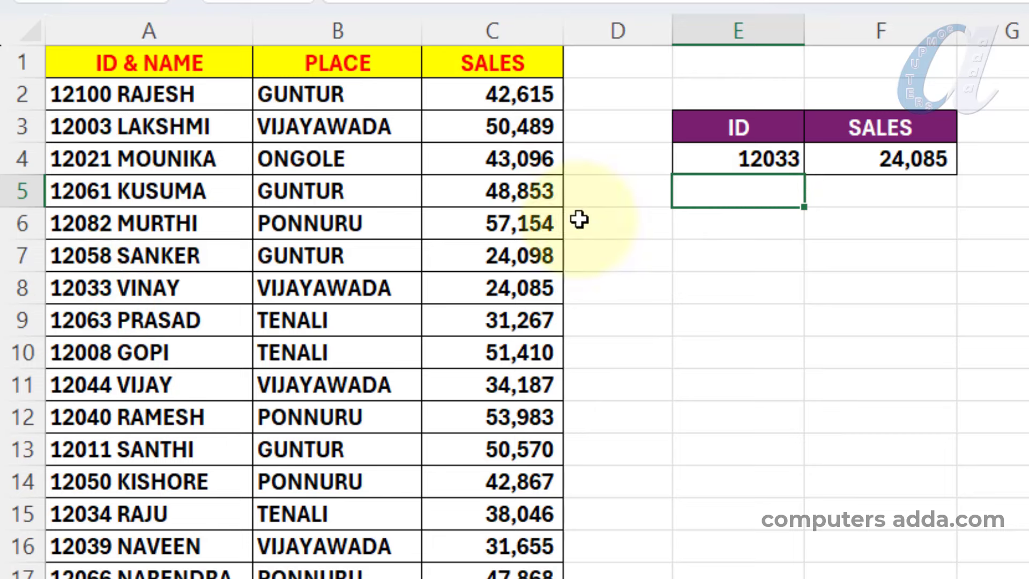
click(878, 162)
text(=VLO)
key(Tab)
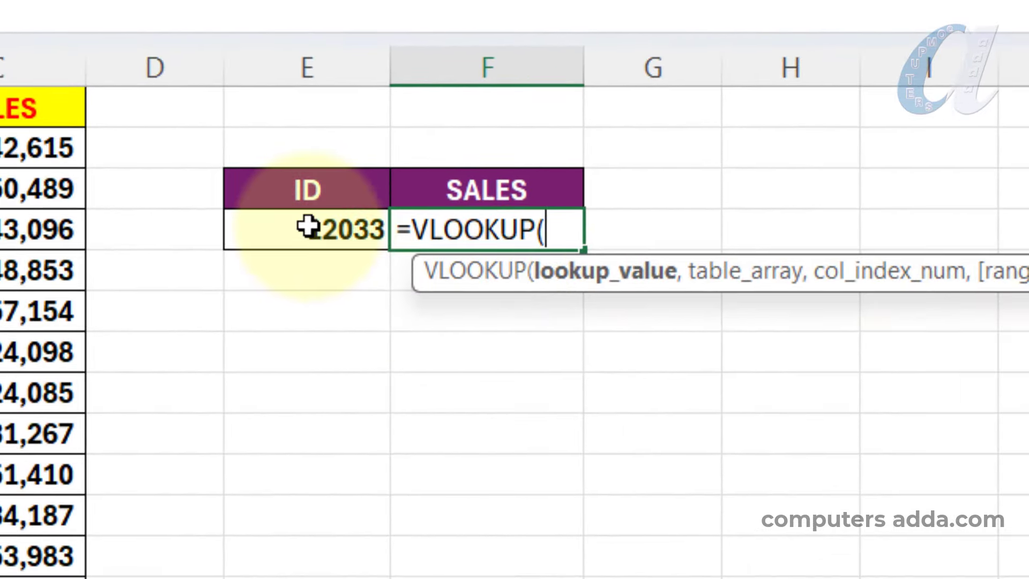
click(308, 228)
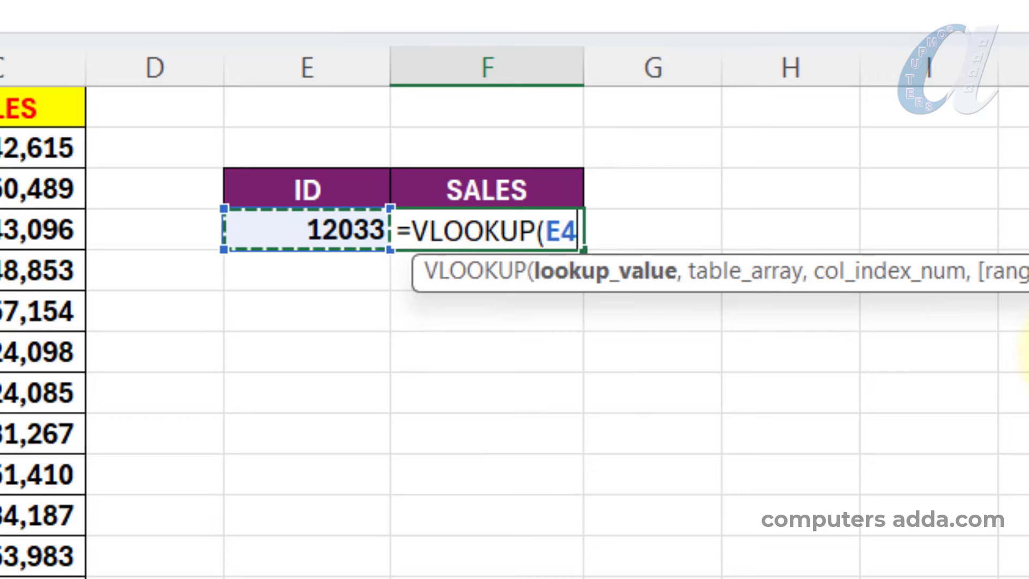
text(&"*)
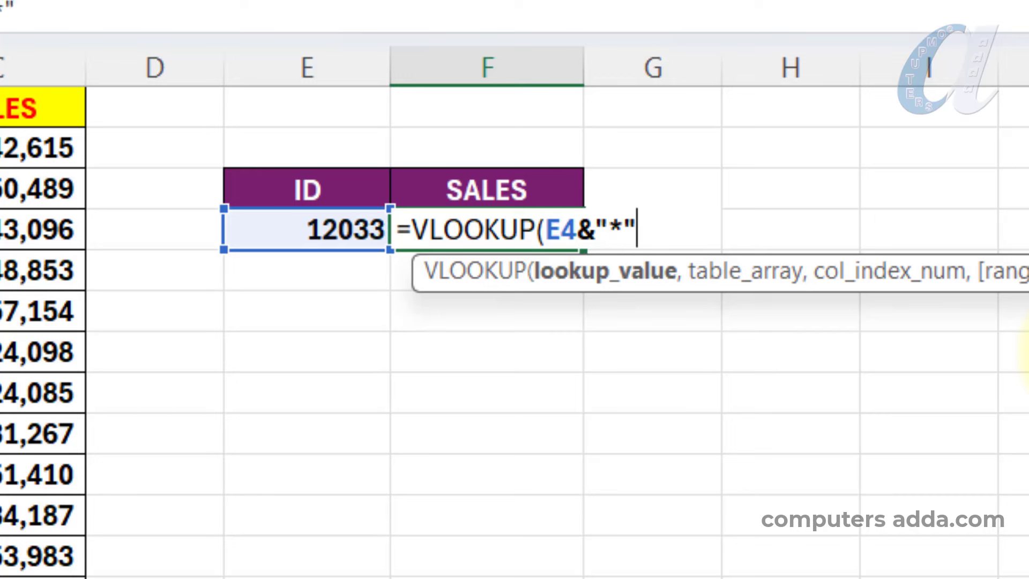
text(",)
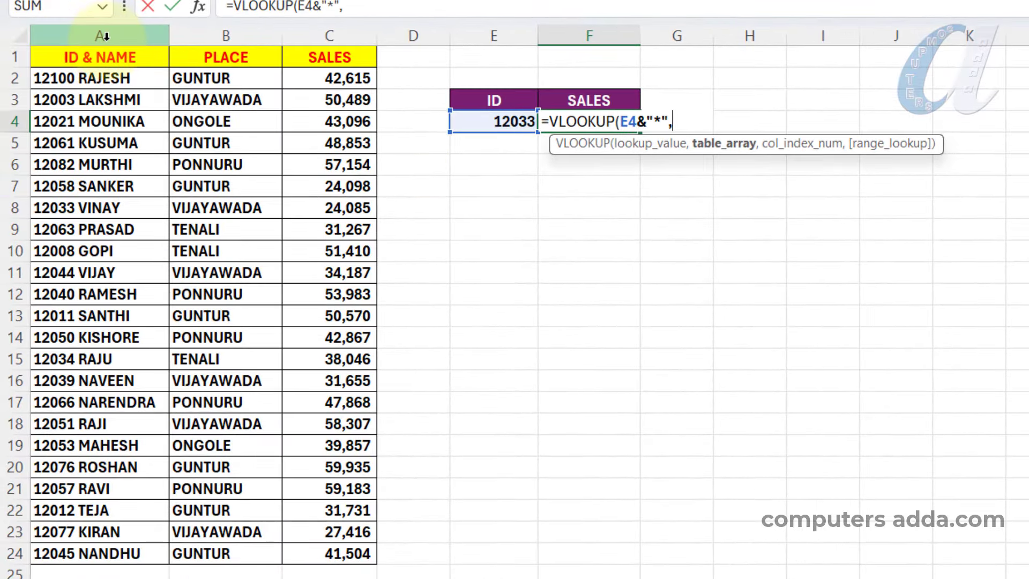
Complete the VLOOKUP in F4 with table array A:C, column index 3 and range lookup 0
drag(98, 32, 325, 36)
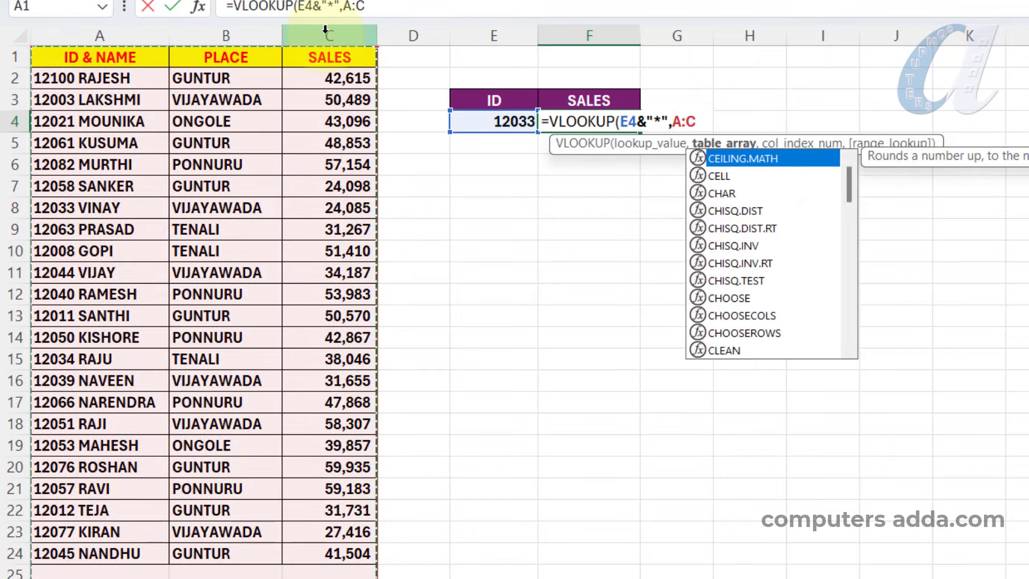
text(,)
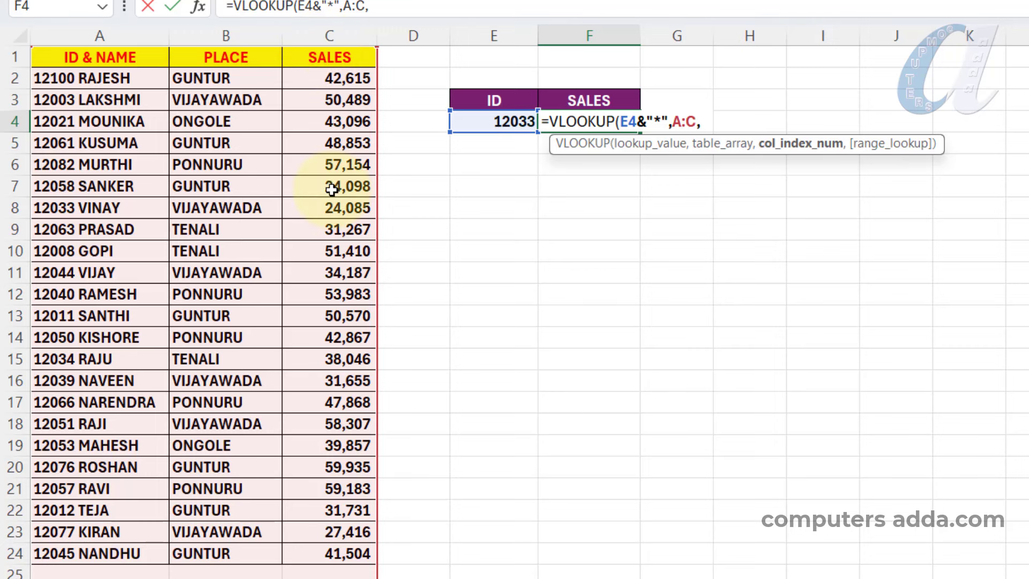
text(,)
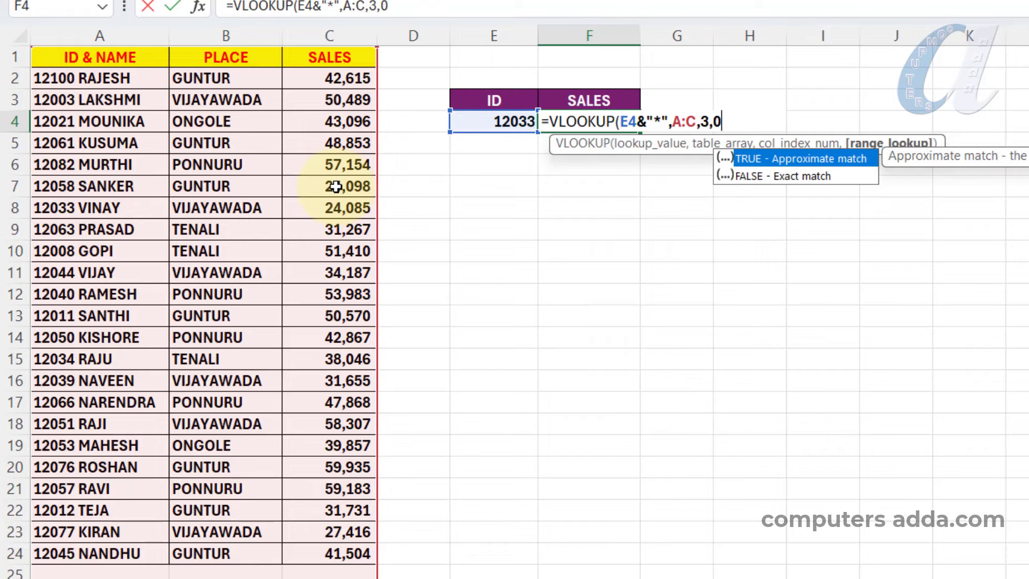
text(0))
key(Return)
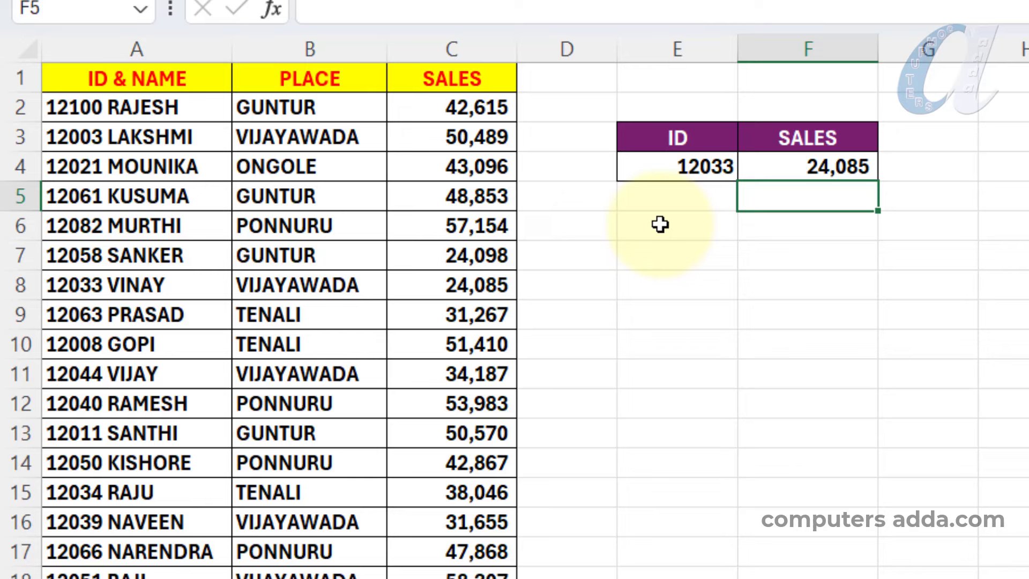
Change the lookup ID in E4 to the ID from A17 to test the VLOOKUP
click(665, 170)
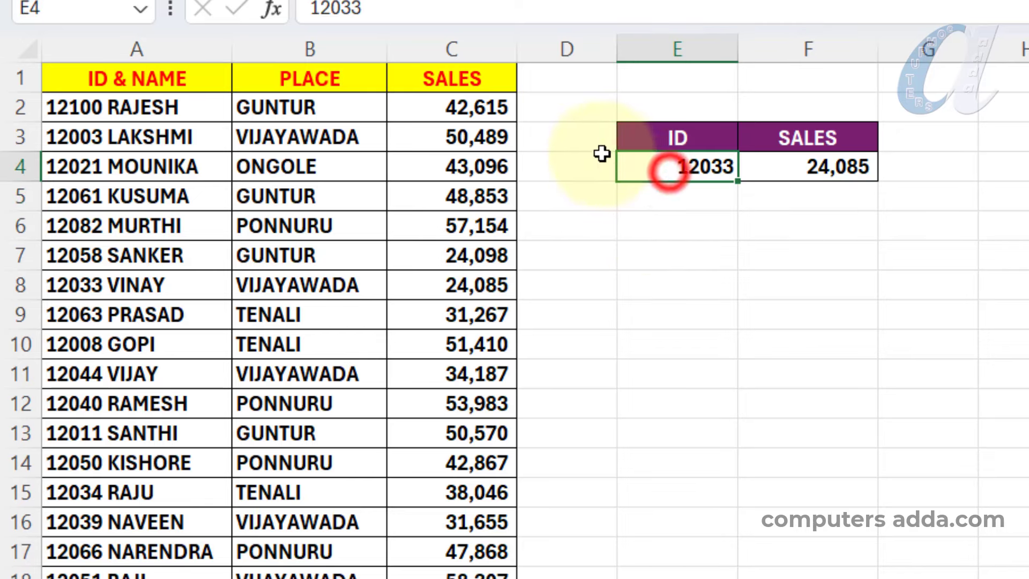
text(1)
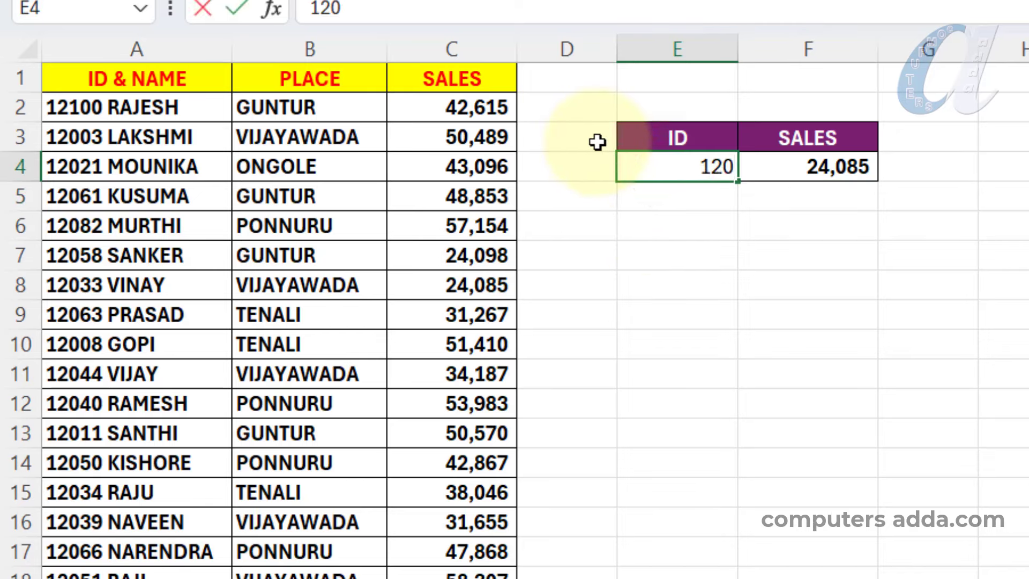
key(Return)
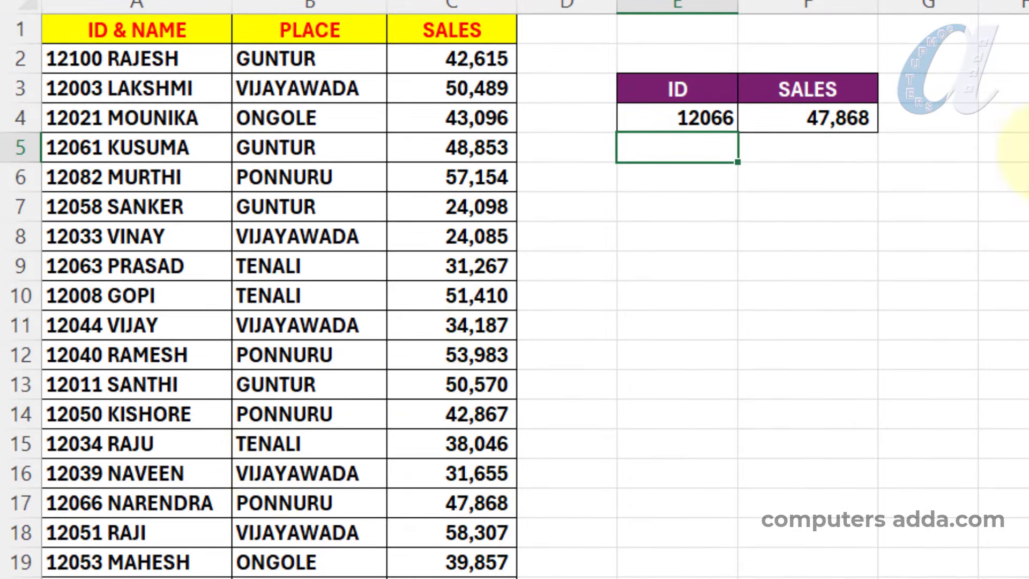
drag(142, 56, 470, 578)
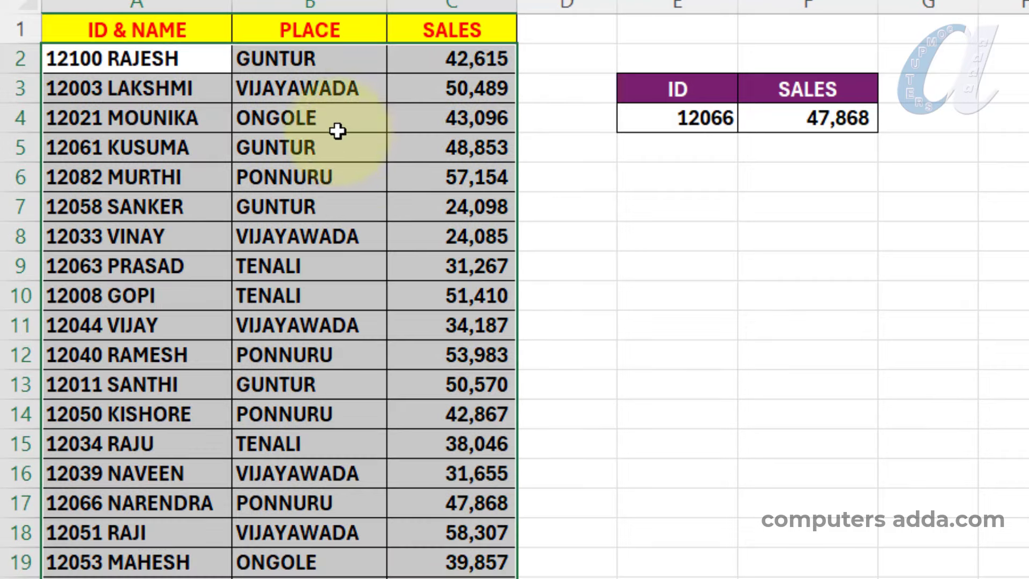
click(908, 178)
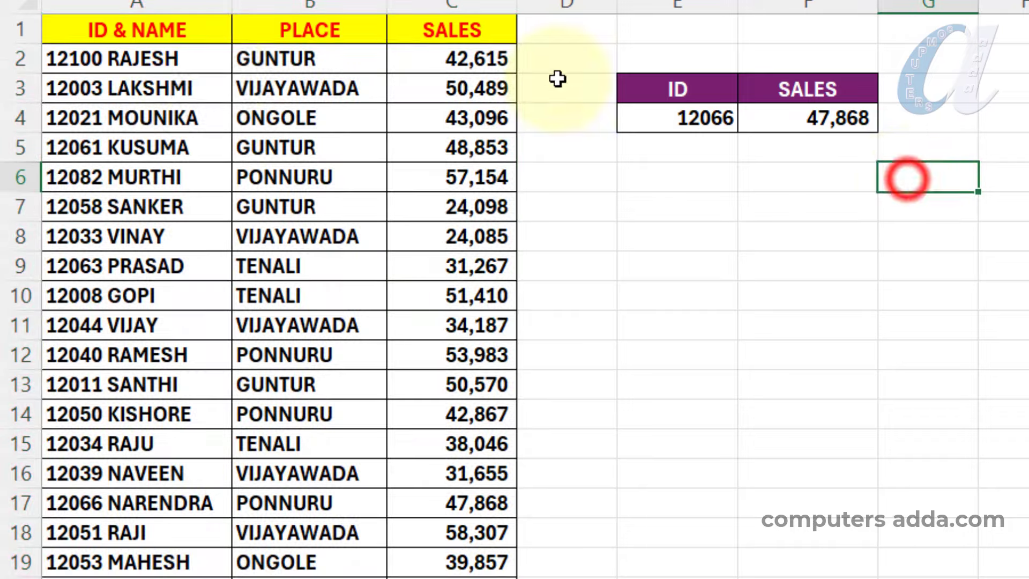